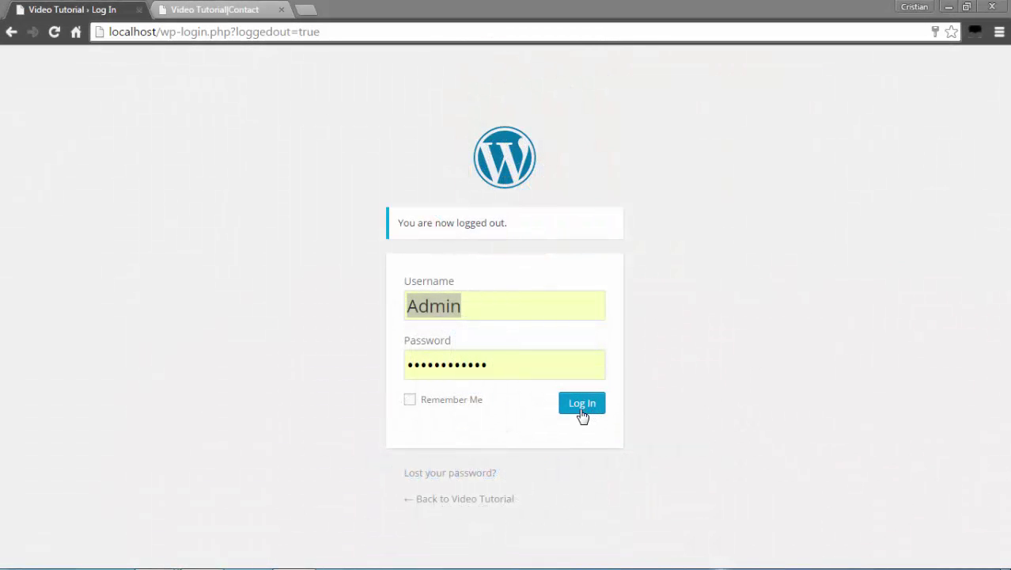
# Log in to the WordPress admin with the prefilled credentials and open the page for uploading a new plugin
pyautogui.click(580, 411)
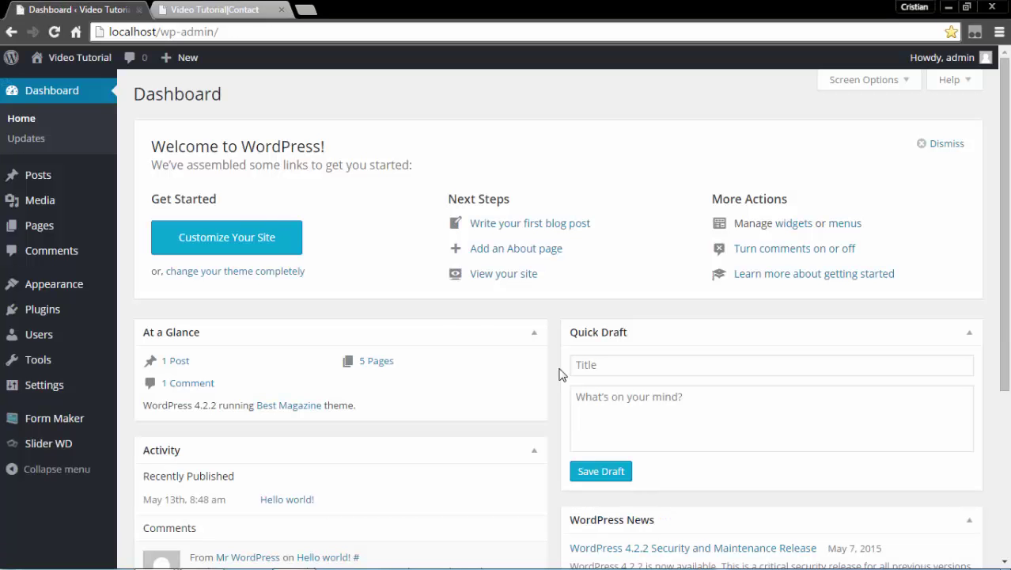
pyautogui.moveTo(46, 312)
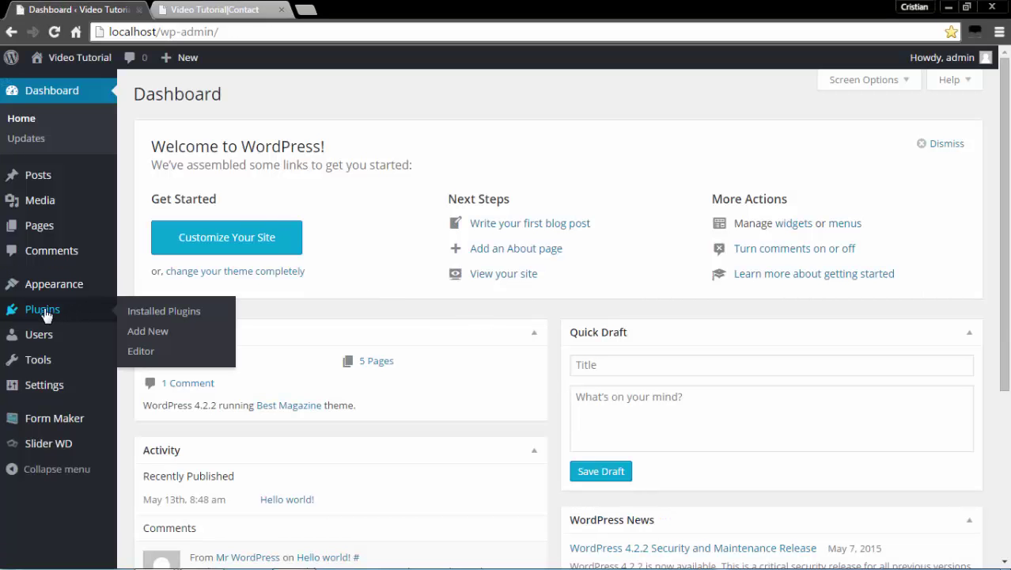
pyautogui.click(136, 335)
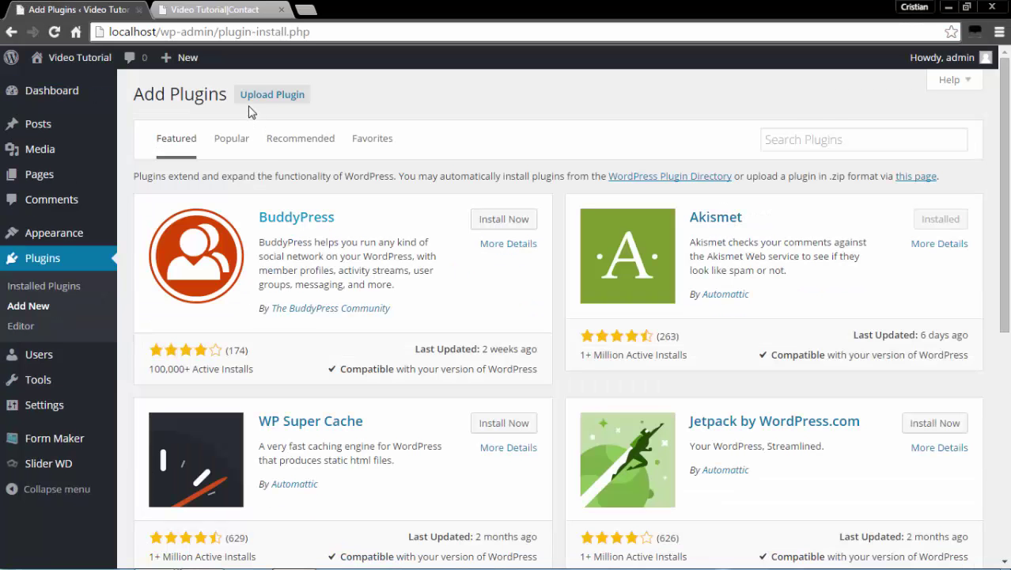
pyautogui.click(260, 102)
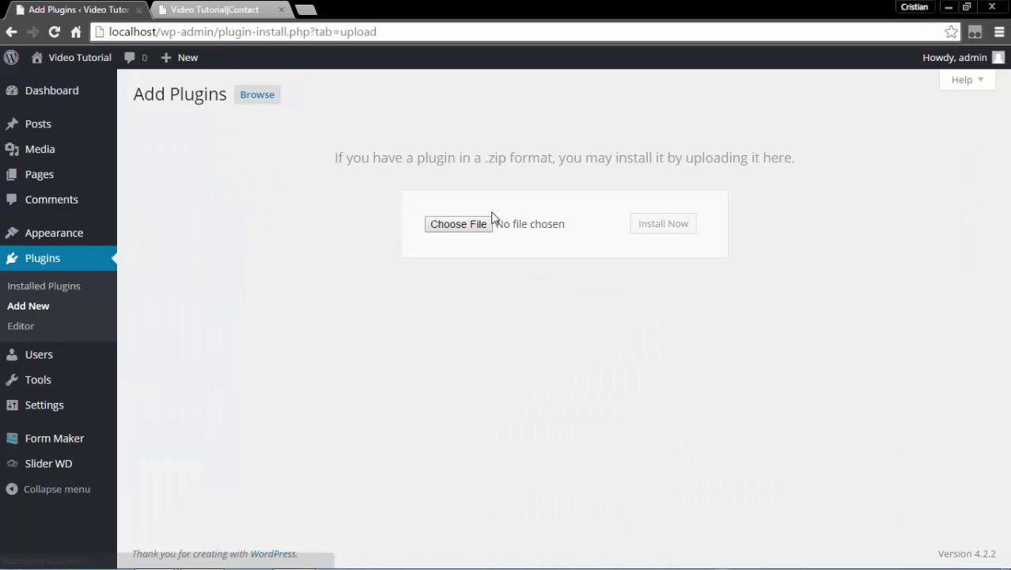
# Upload contact-form-builder.zip from the Downloads folder, install it and activate the plugin
pyautogui.click(459, 224)
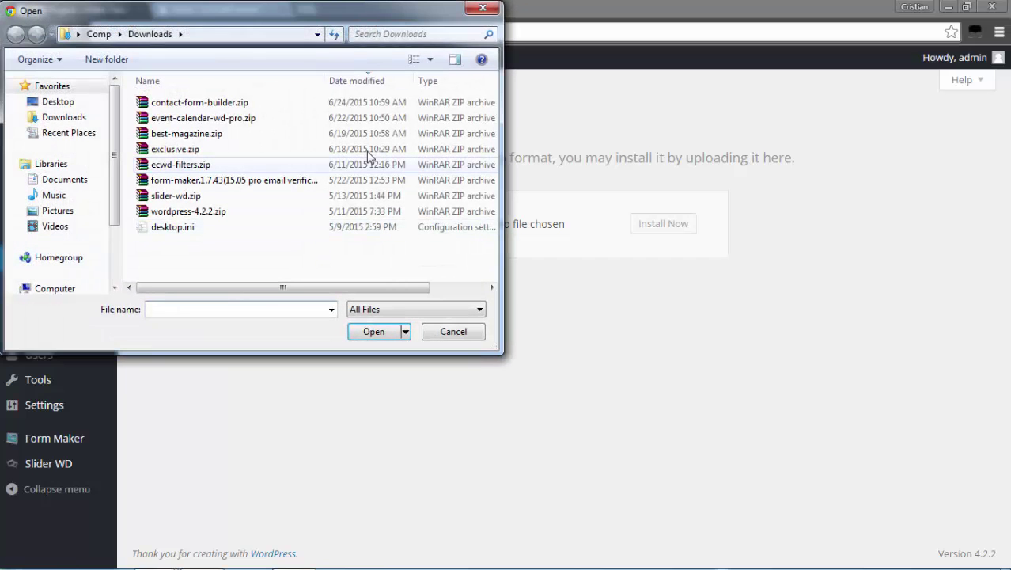
pyautogui.click(190, 106)
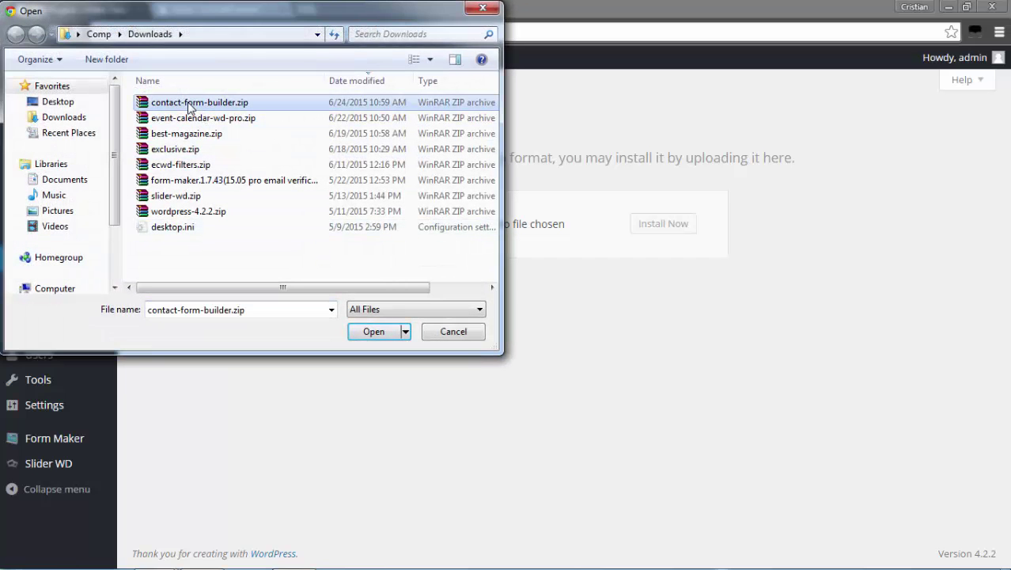
pyautogui.click(373, 332)
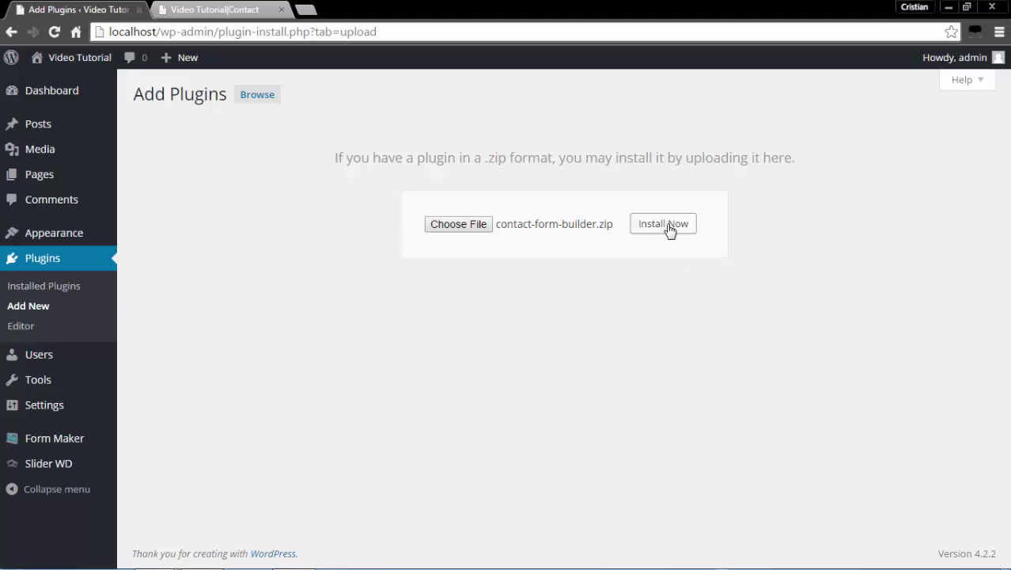
pyautogui.click(667, 225)
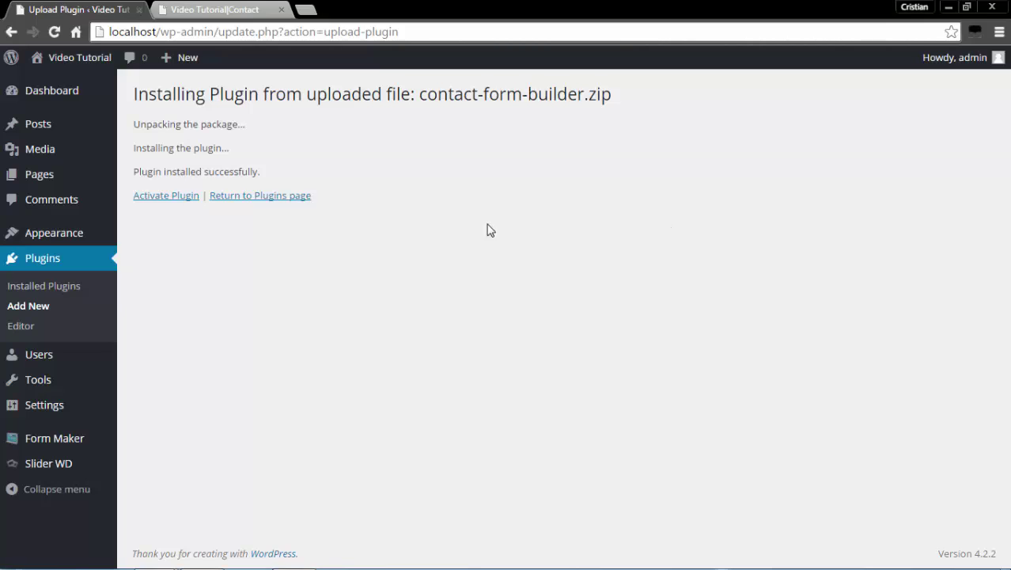
pyautogui.click(168, 198)
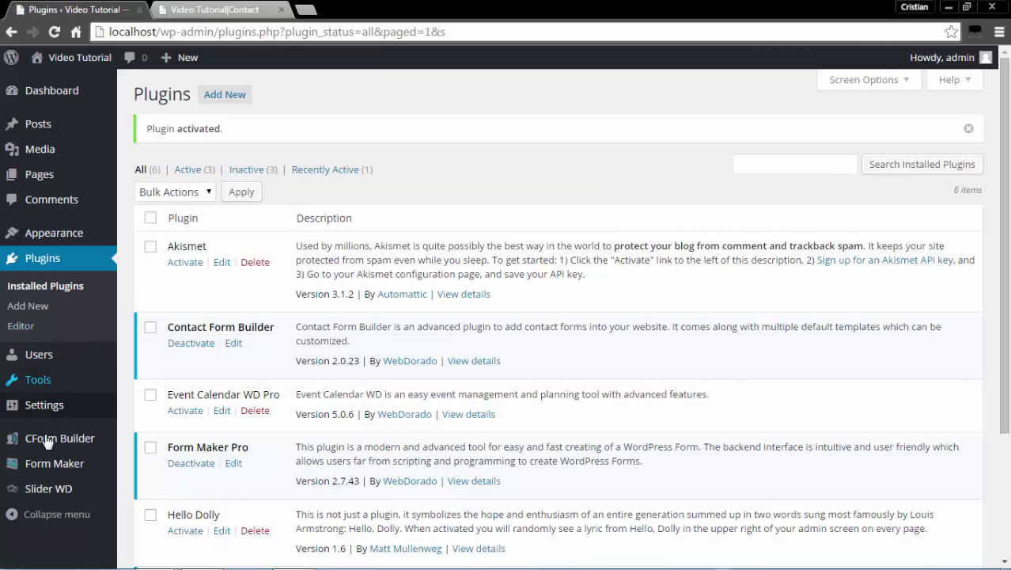
# Open the CForm Builder manager to show the list of contact forms
pyautogui.moveTo(44, 447)
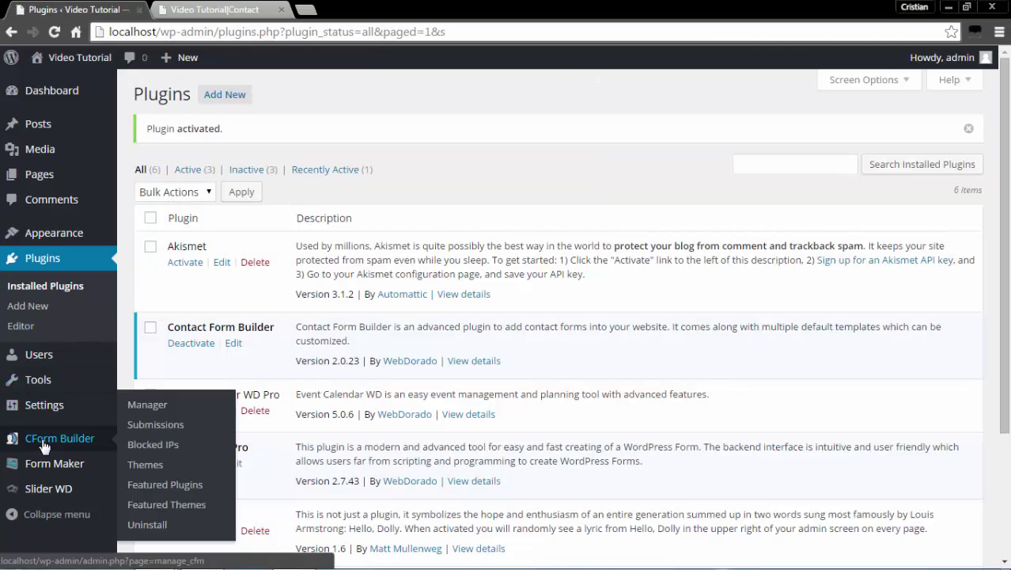
pyautogui.click(153, 410)
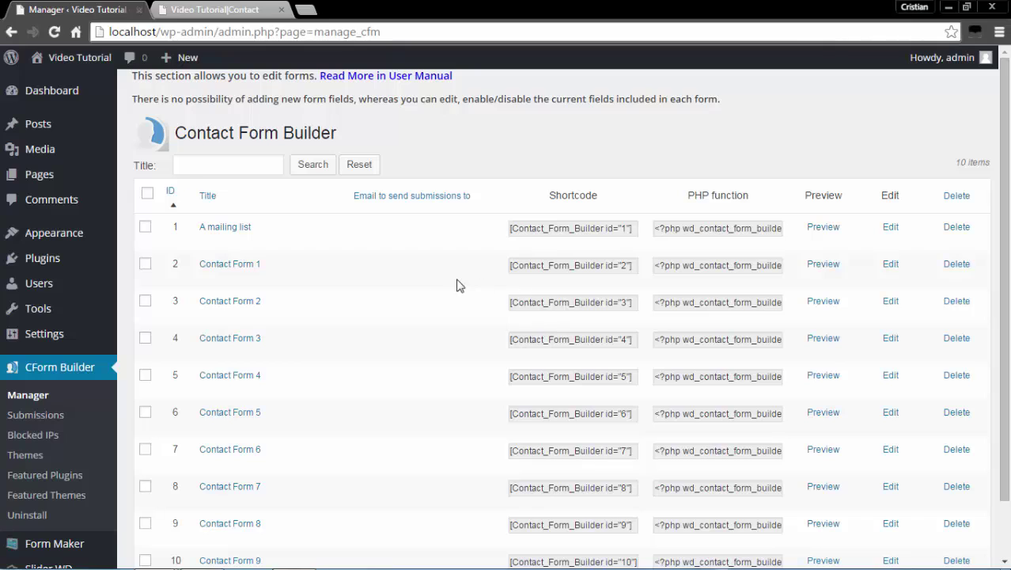
pyautogui.scroll(-2, 376, 310)
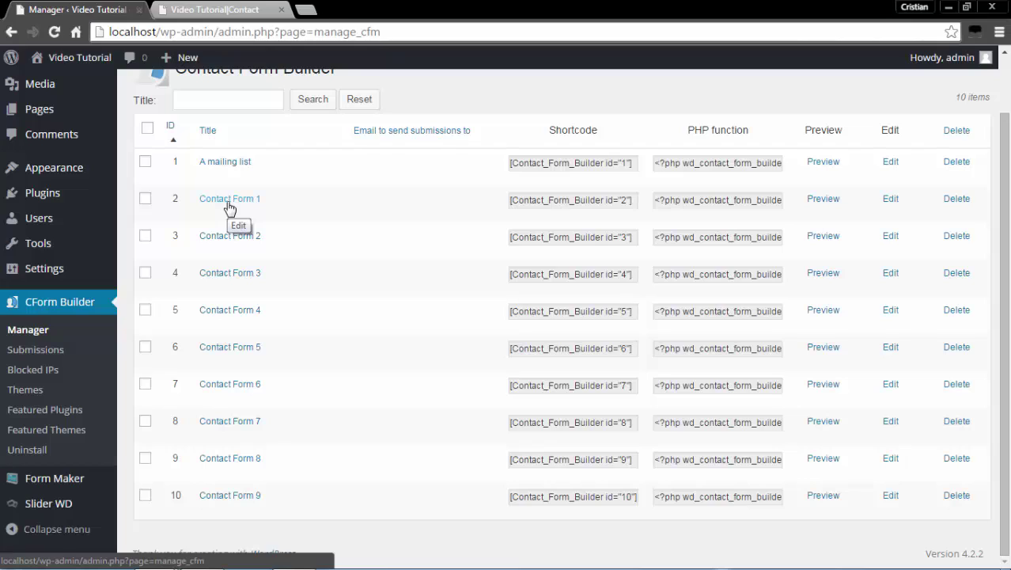
# Highlight the shortcode and PHP function of Contact Form 1, look through the form's preview and close it
pyautogui.click(637, 201)
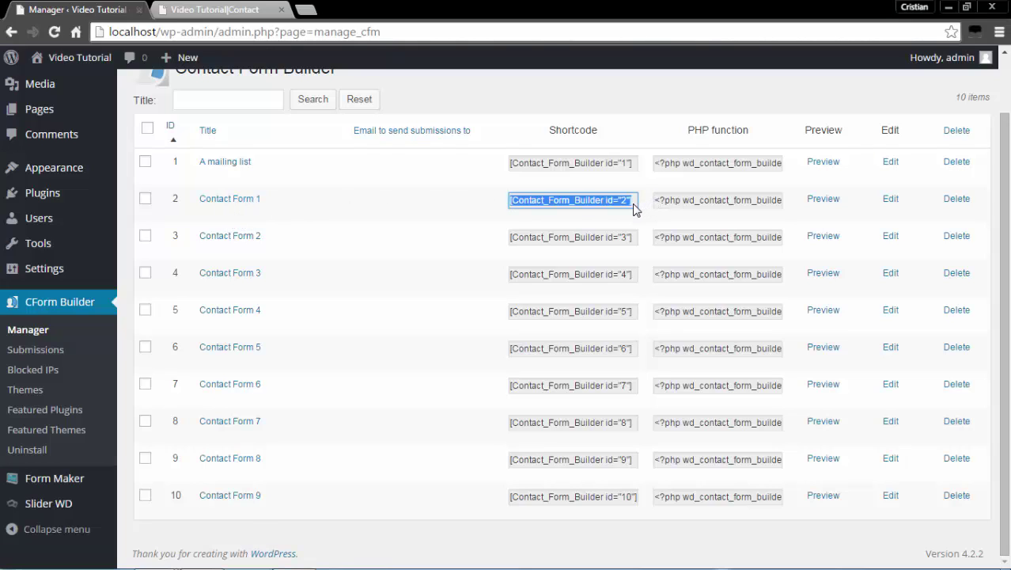
pyautogui.click(716, 203)
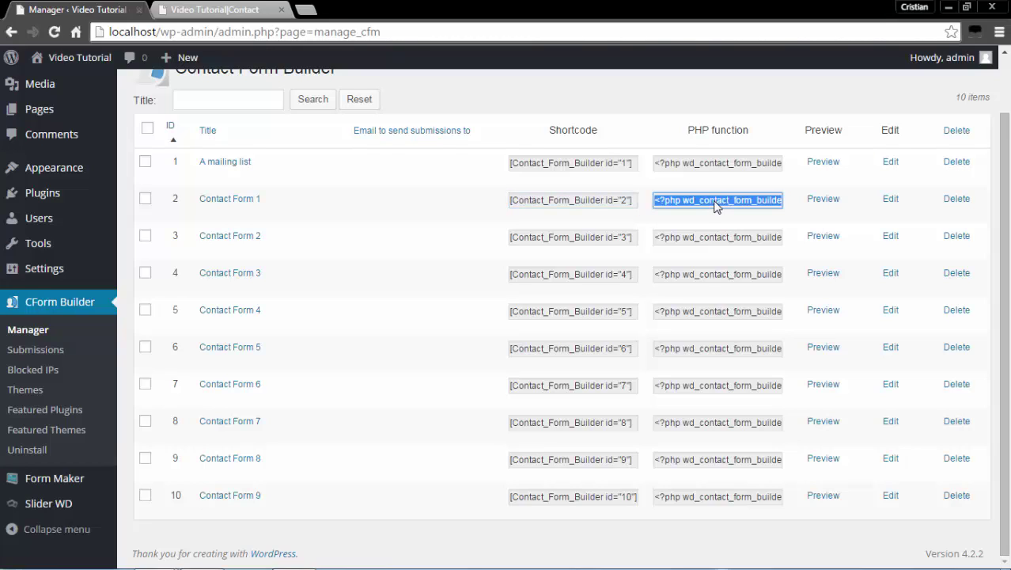
pyautogui.click(833, 203)
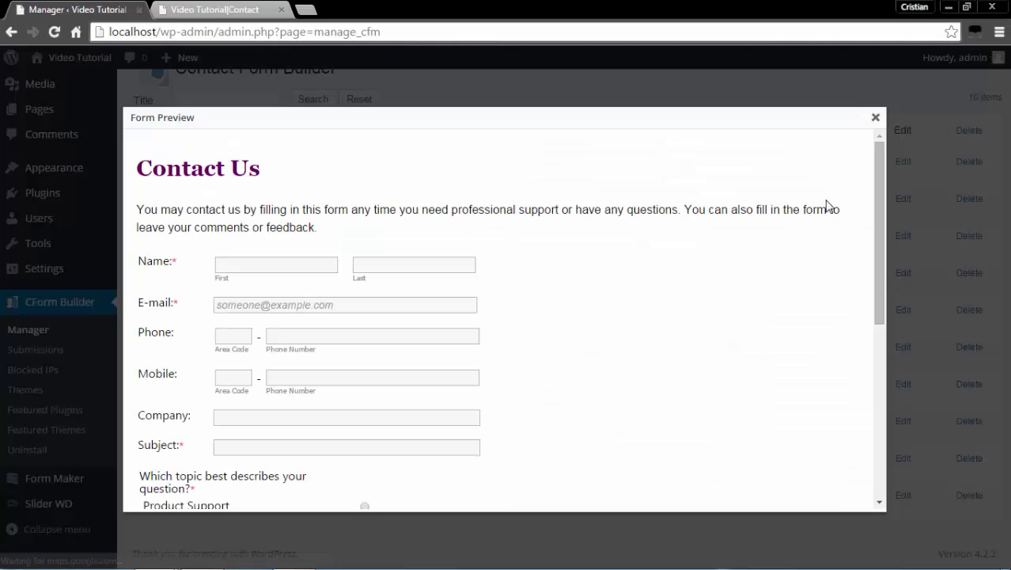
pyautogui.scroll(-5, 639, 328)
pyautogui.scroll(5, 638, 327)
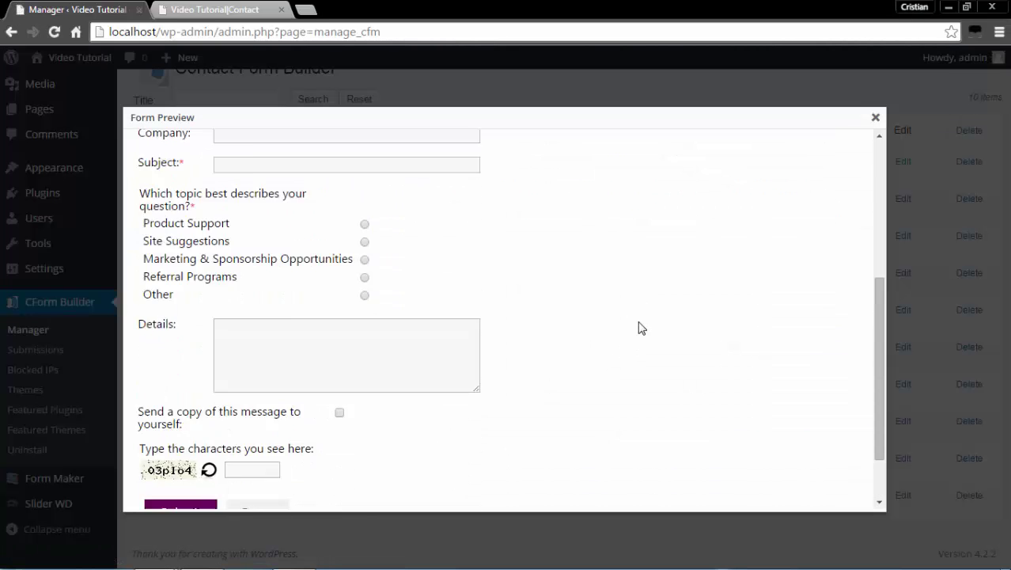
pyautogui.click(875, 119)
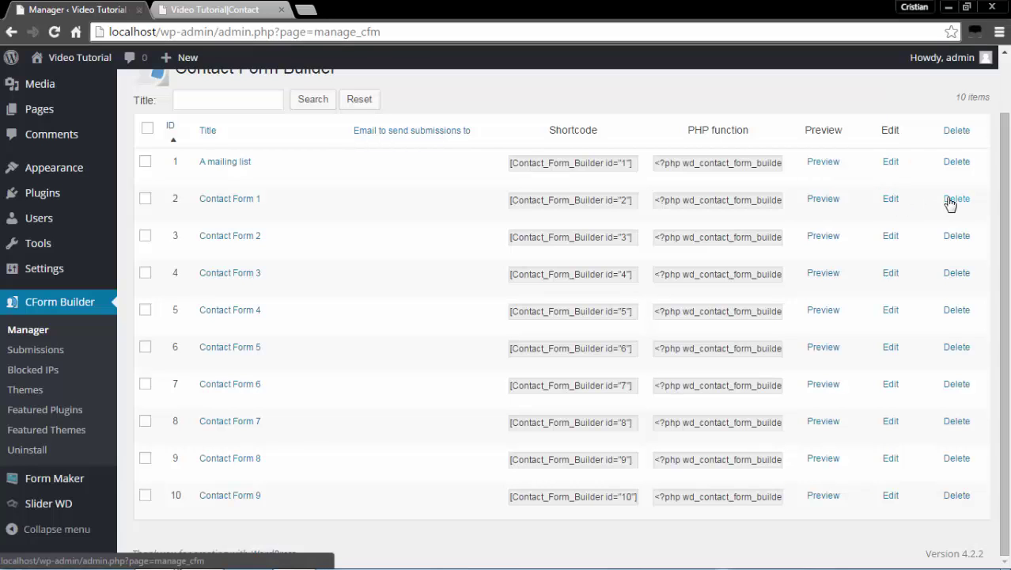
# Open Contact Form 1 for editing and change its form title to "Product Support Inquiry"
pyautogui.click(887, 199)
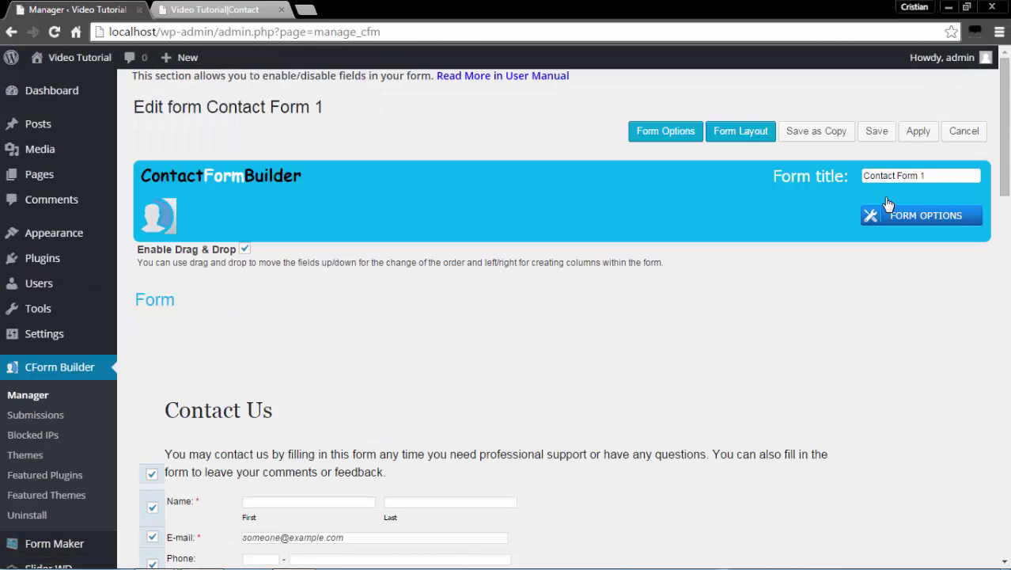
pyautogui.tripleClick(937, 178)
pyautogui.write('Product Support Inquiry')
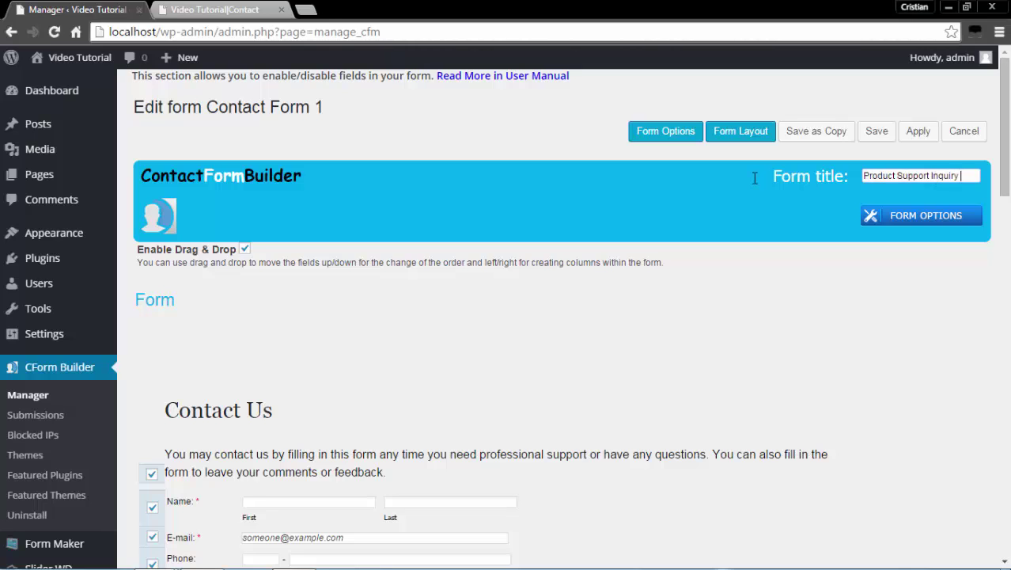
# Move the Details field directly above Name and place the "Which topic best describes your question?" field between them
pyautogui.scroll(-1, 799, 281)
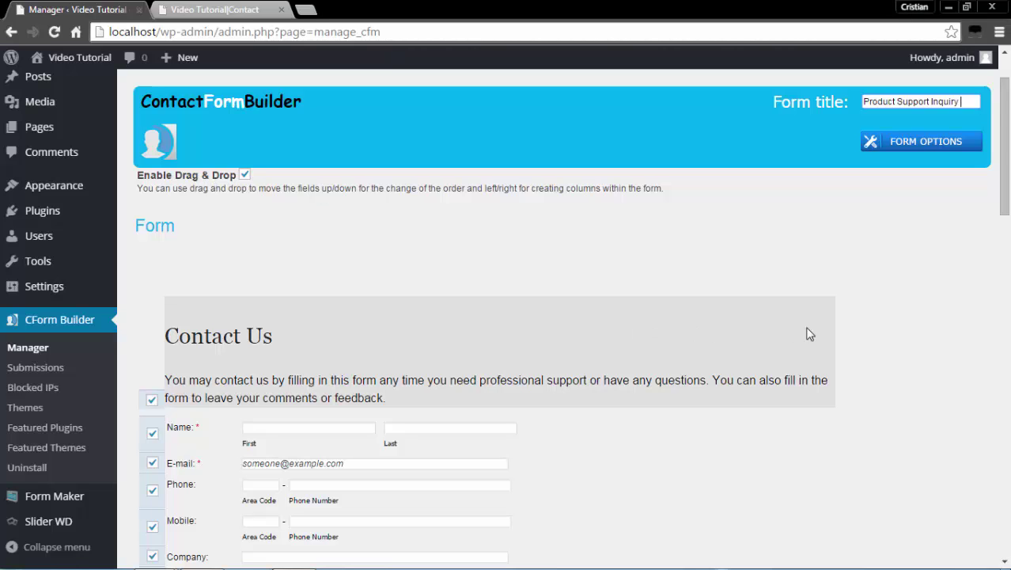
pyautogui.scroll(-3, 818, 330)
pyautogui.scroll(-8, 817, 330)
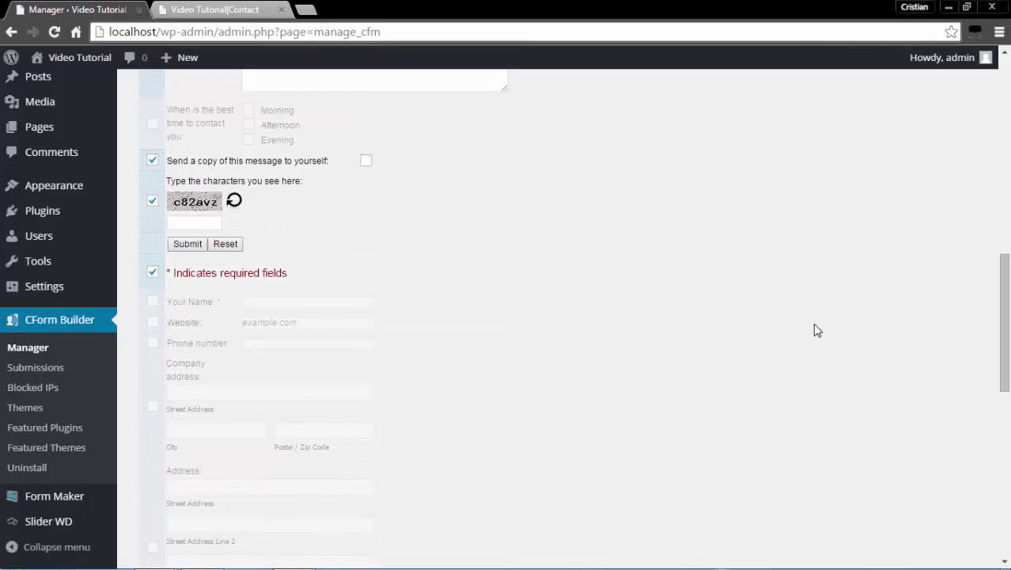
pyautogui.scroll(5, 817, 329)
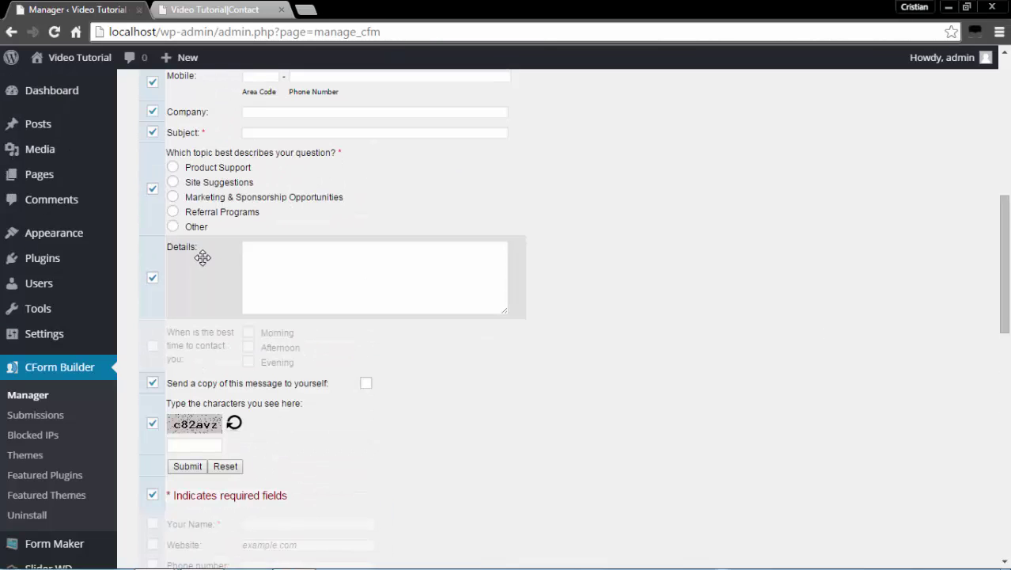
pyautogui.moveTo(203, 257); pyautogui.dragTo(411, 328)
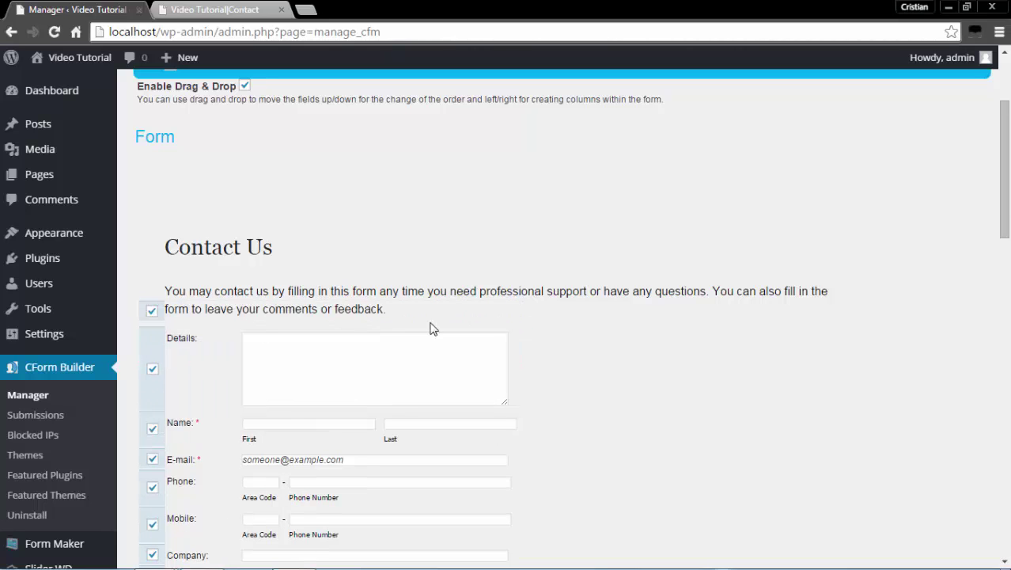
pyautogui.scroll(-4, 672, 373)
pyautogui.moveTo(348, 325); pyautogui.dragTo(340, 405)
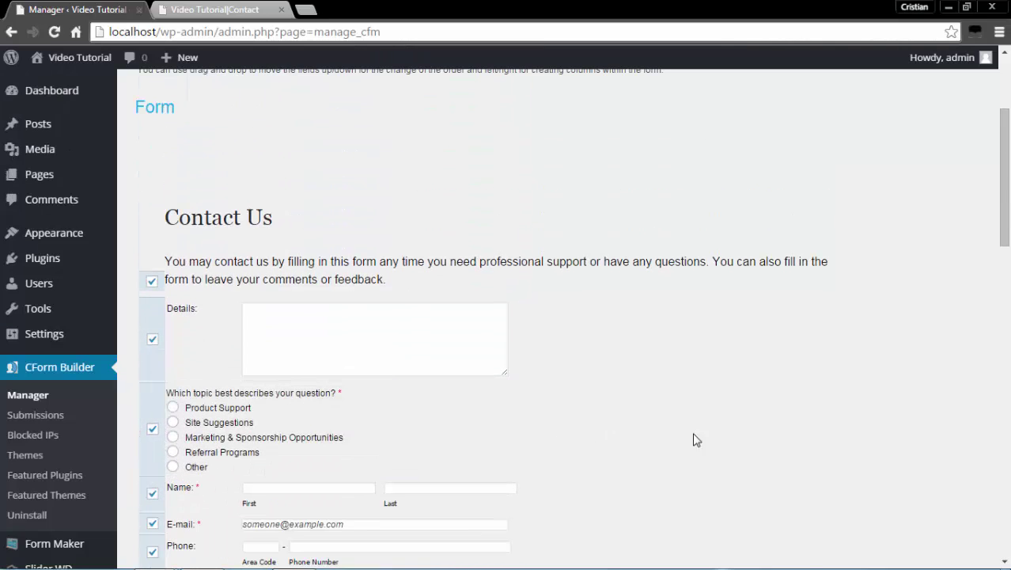
# Look over the disabled fields in the lower part of the form, including the map, and return to the Contact Us section
pyautogui.scroll(-8, 728, 425)
pyautogui.scroll(-6, 729, 425)
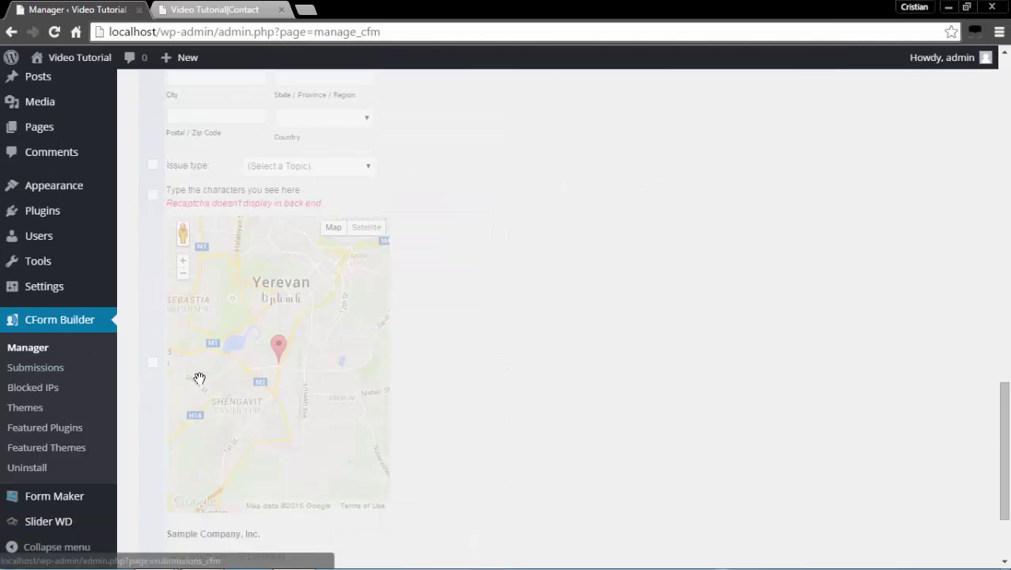
pyautogui.moveTo(153, 320); pyautogui.dragTo(226, 214)
pyautogui.scroll(10, 575, 309)
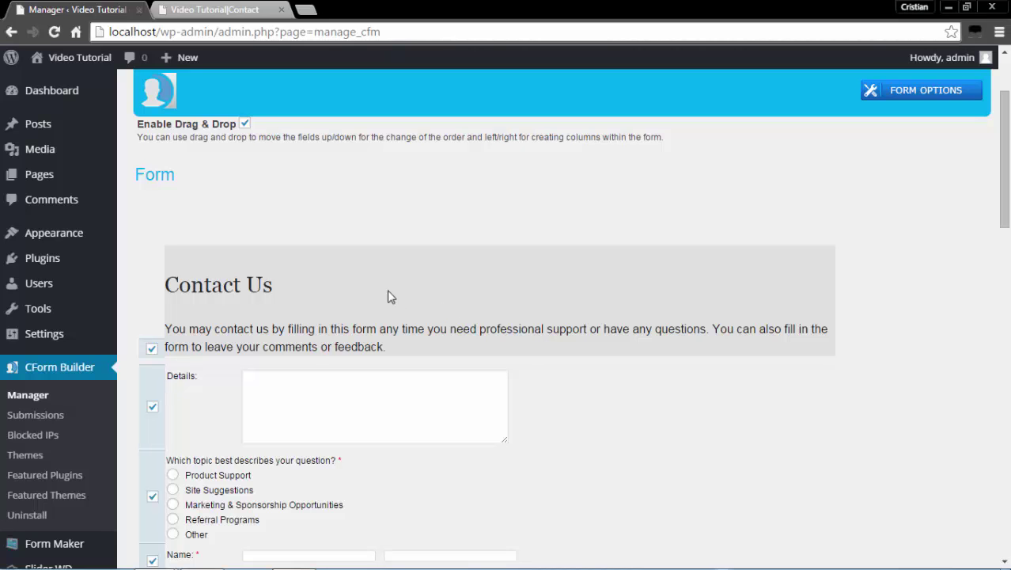
# View the editors of the Contact Us section and the Details field, cancelling both, and leave Enable Drag & Drop checked
pyautogui.click(477, 299)
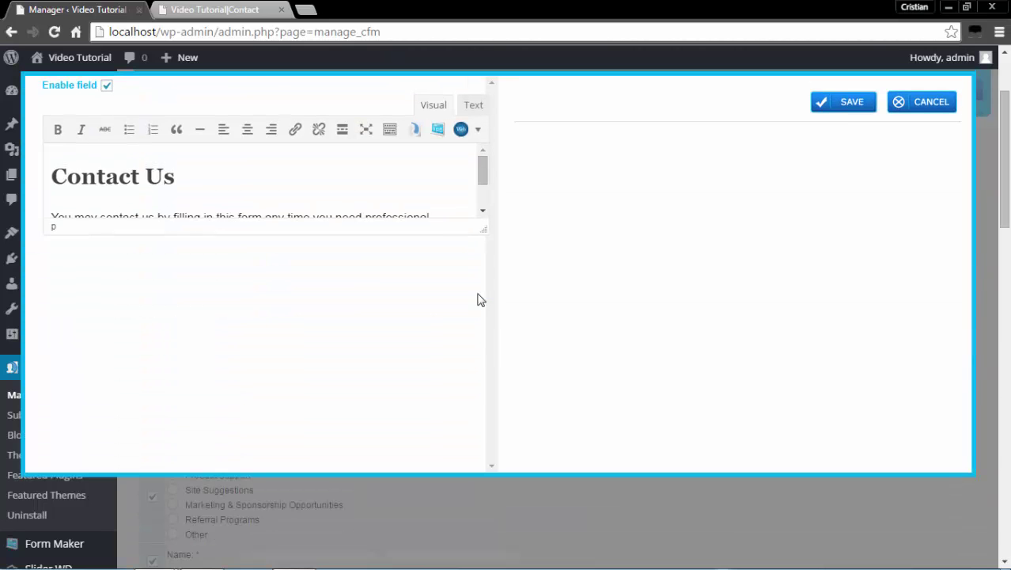
pyautogui.click(903, 107)
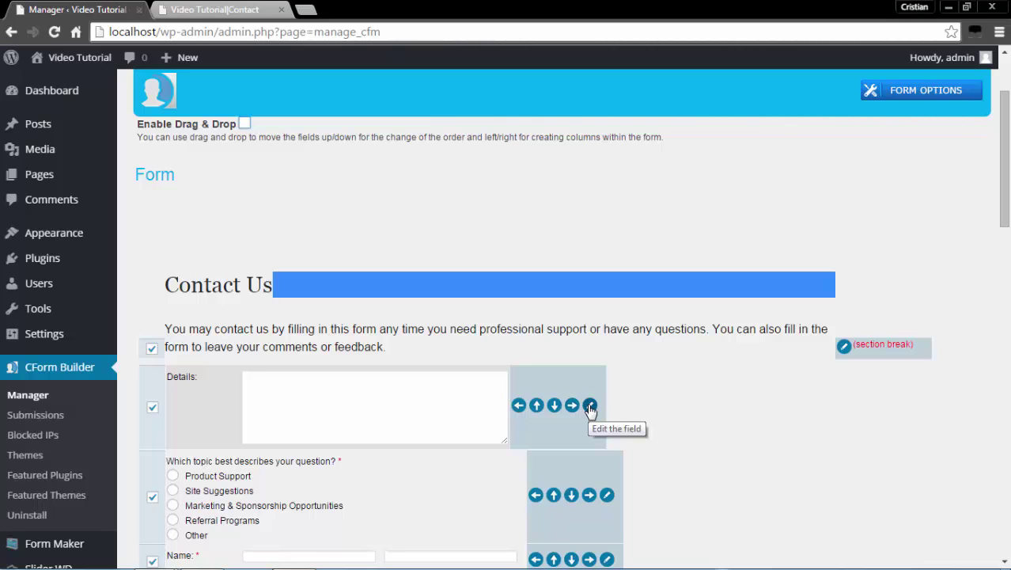
pyautogui.click(589, 406)
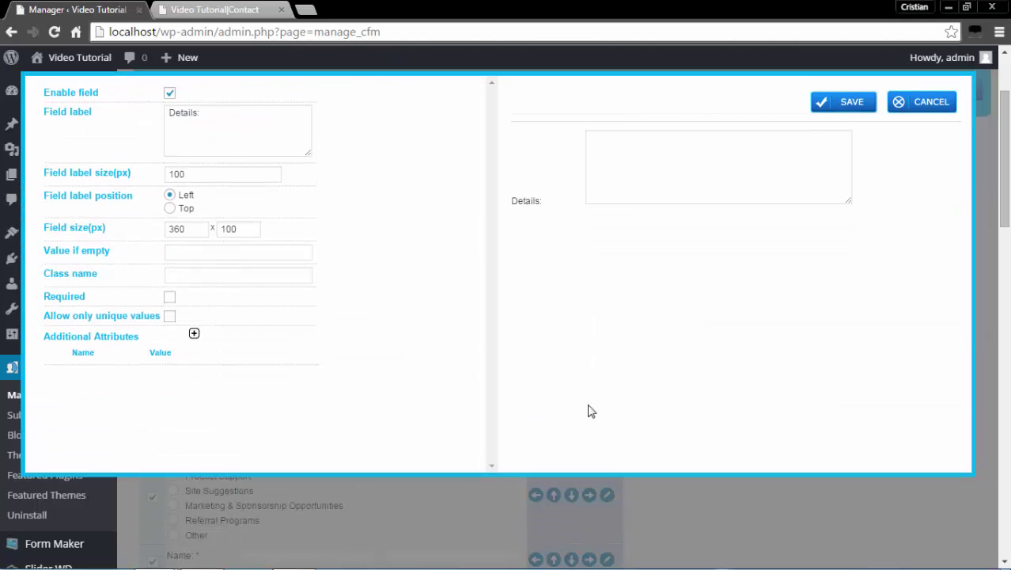
pyautogui.click(931, 109)
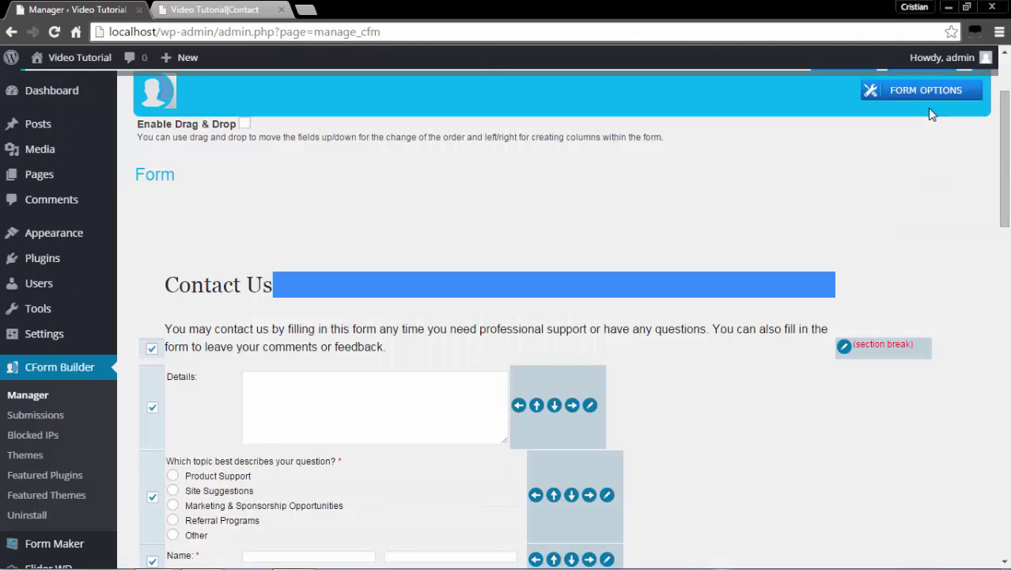
pyautogui.click(244, 125)
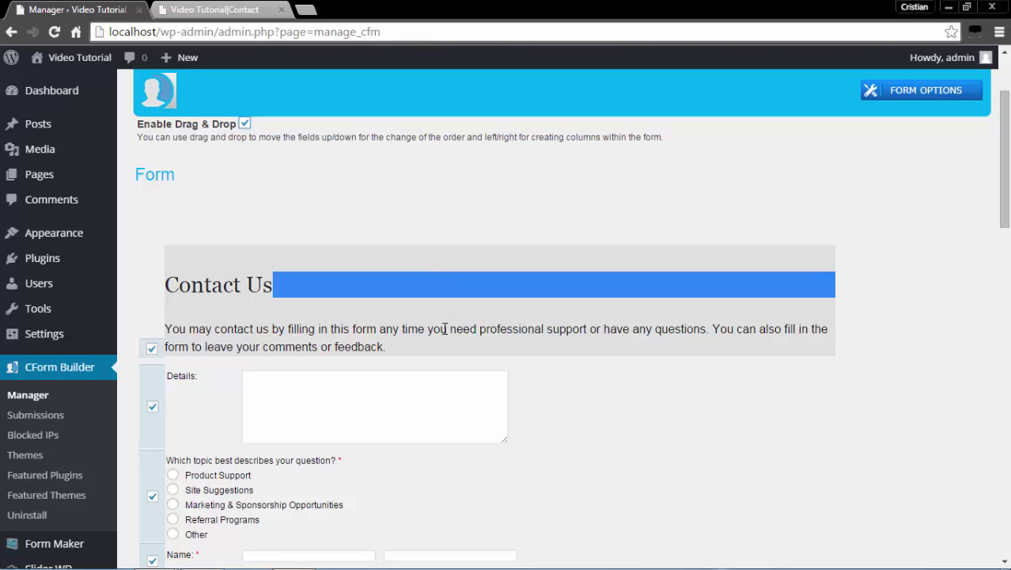
# Open the Contact Us section's text editor, view its HTML source, and cancel without saving
pyautogui.click(377, 321)
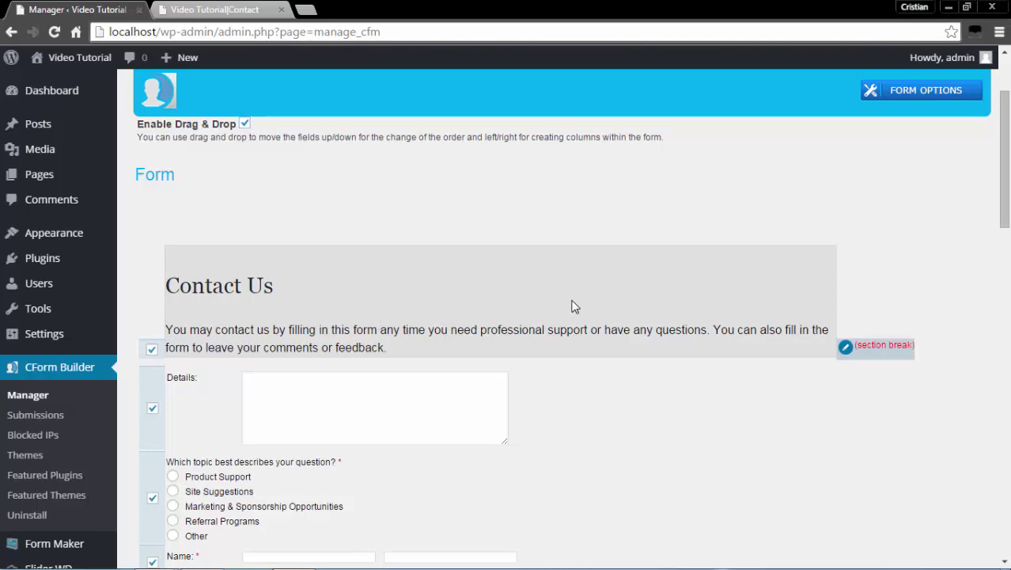
pyautogui.doubleClick(668, 291)
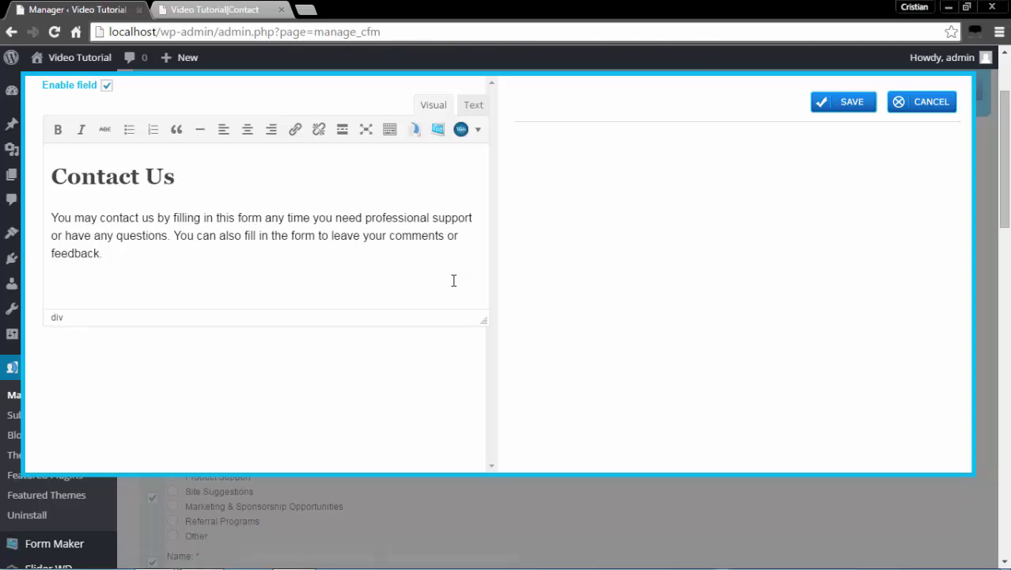
pyautogui.click(474, 106)
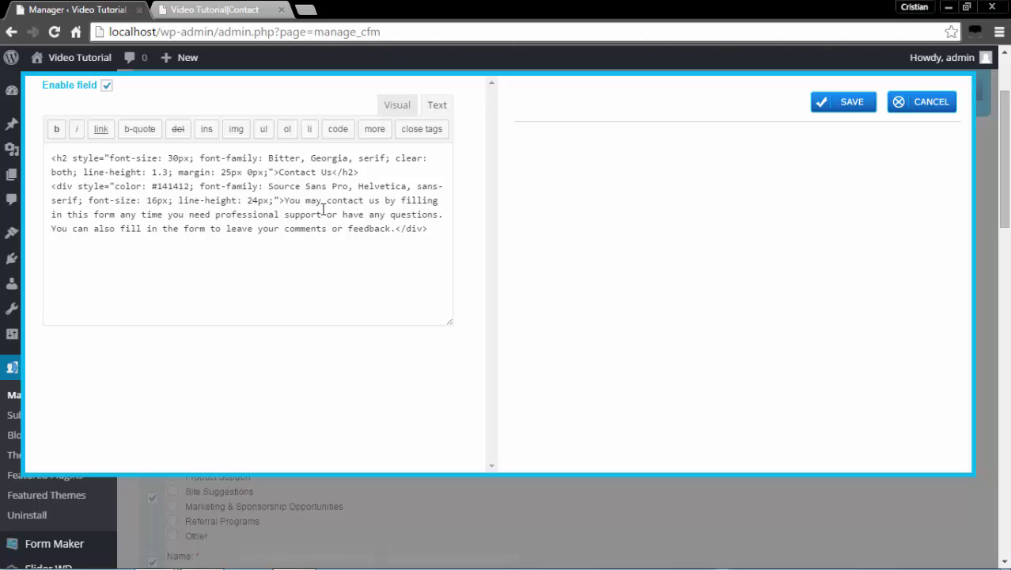
pyautogui.click(294, 191)
pyautogui.click(925, 106)
pyautogui.scroll(-1, 674, 365)
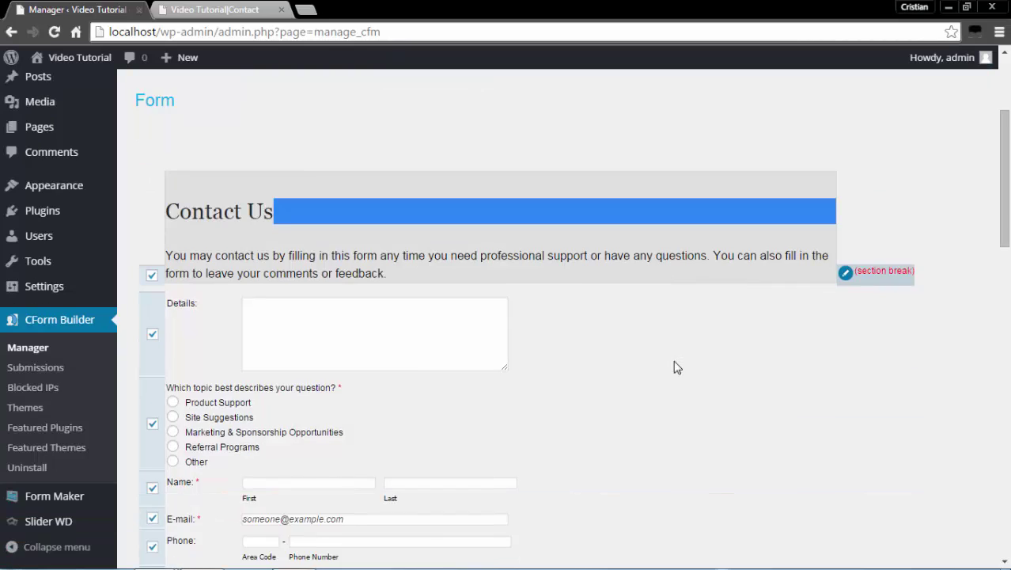
# Open the Details field's settings, try the Top label position, and set it back to Left
pyautogui.scroll(-1, 674, 365)
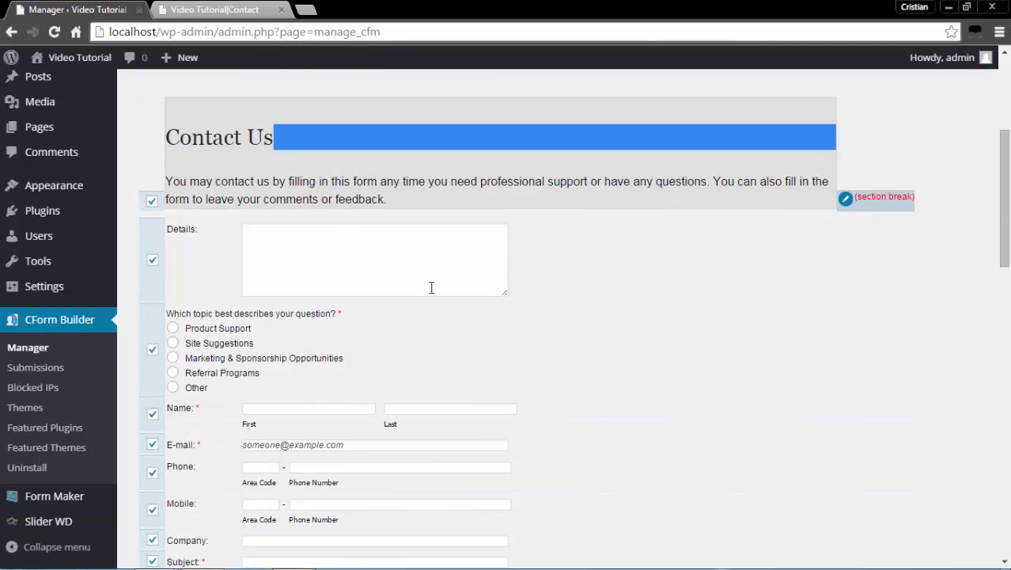
pyautogui.click(213, 251)
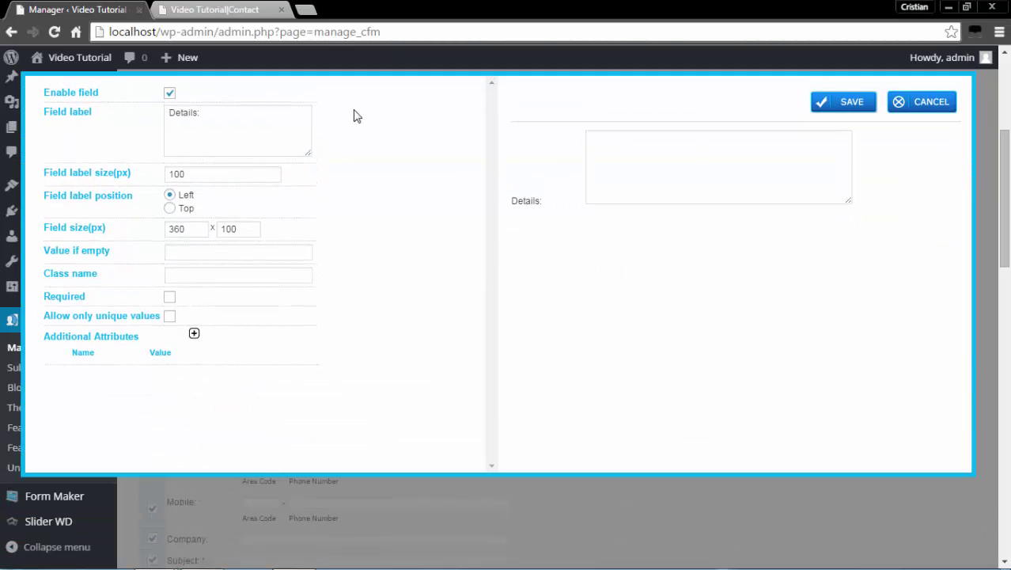
pyautogui.click(170, 93)
pyautogui.moveTo(218, 112); pyautogui.dragTo(151, 107)
pyautogui.press('Tab')
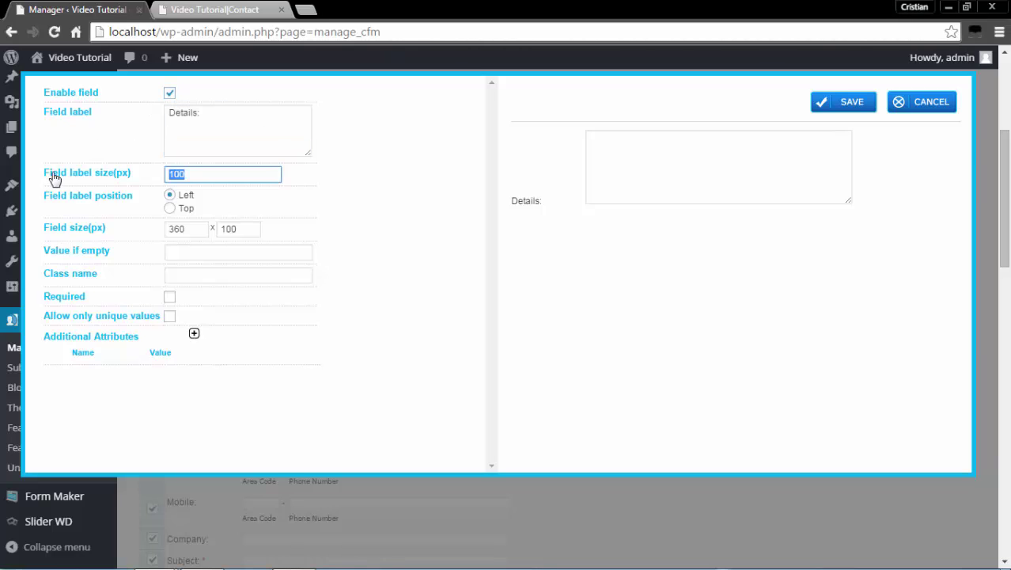
pyautogui.moveTo(194, 175); pyautogui.dragTo(162, 175)
pyautogui.click(170, 208)
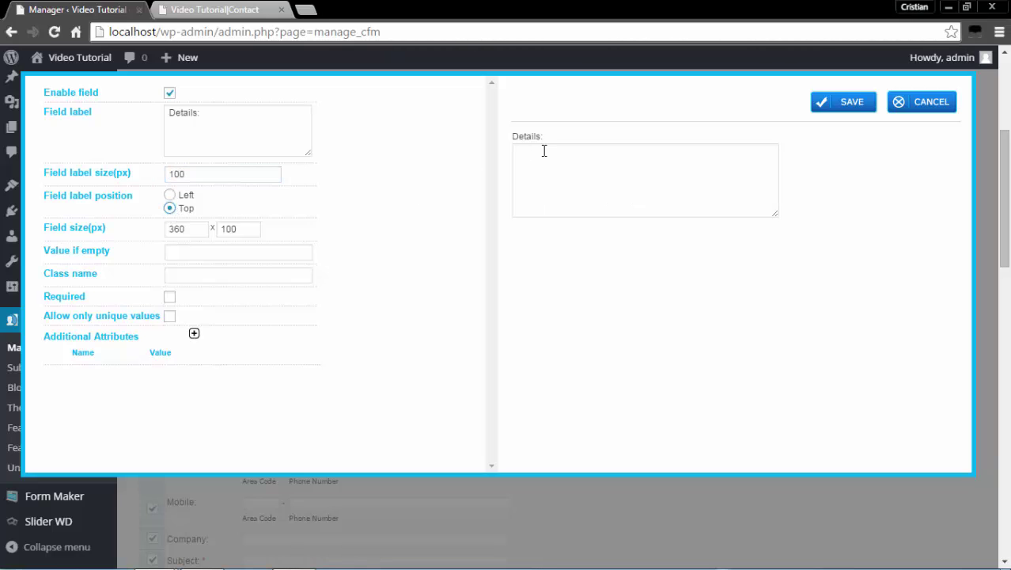
pyautogui.click(170, 195)
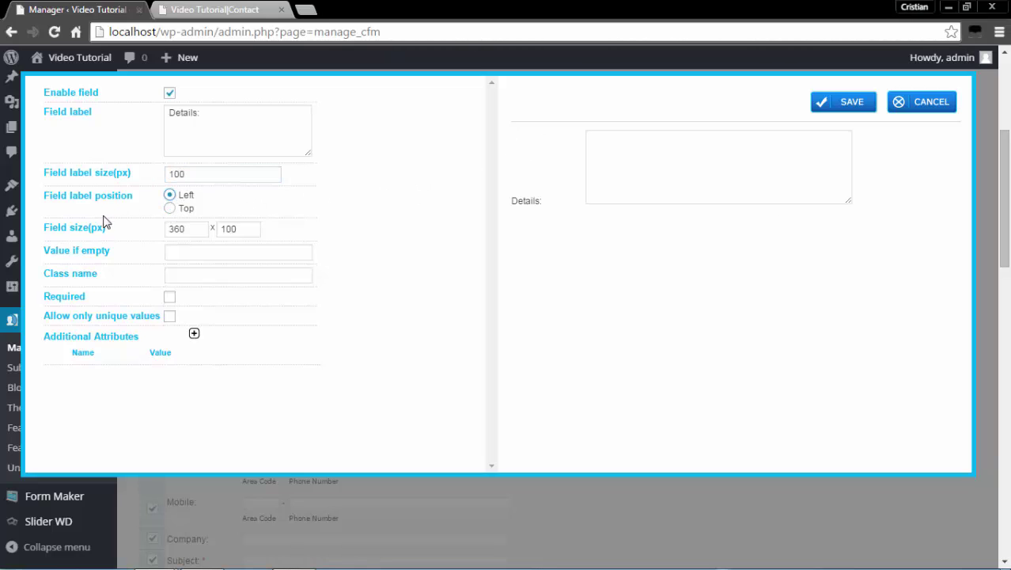
# Set the Details field size to 400 x 200 px and its empty value to "Type your question here:"
pyautogui.click(186, 231)
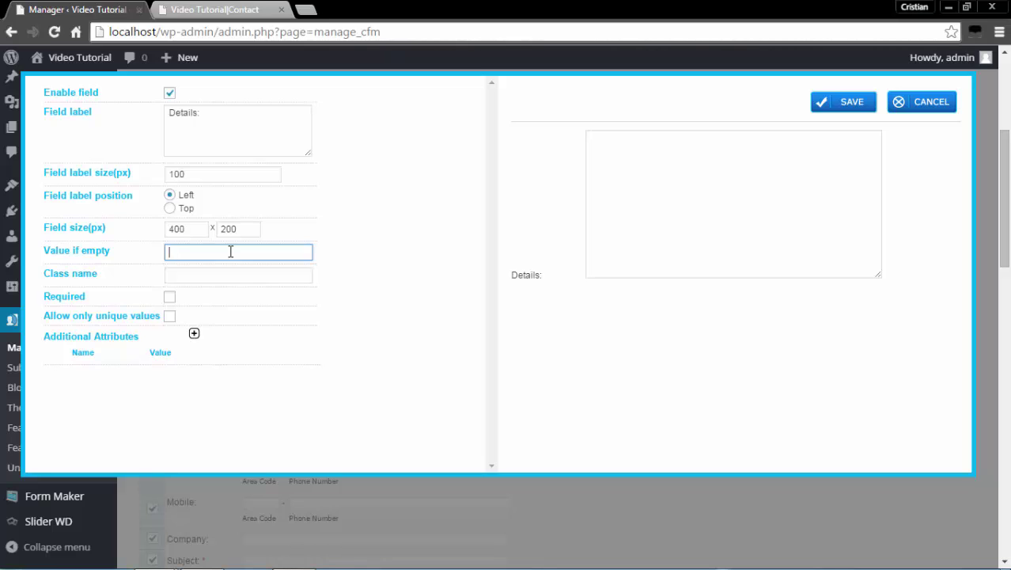
pyautogui.write('Type your question here:')
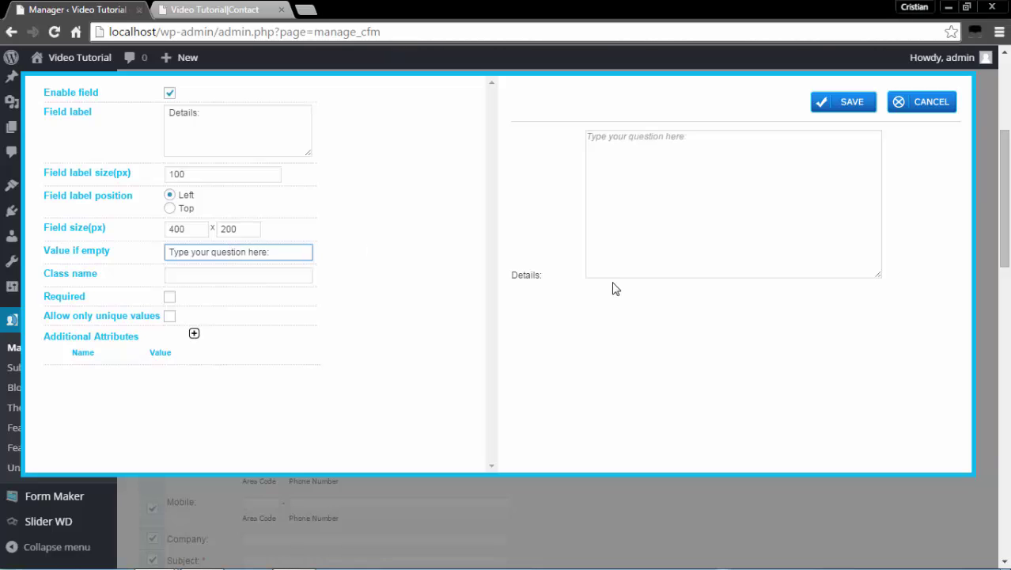
pyautogui.click(667, 214)
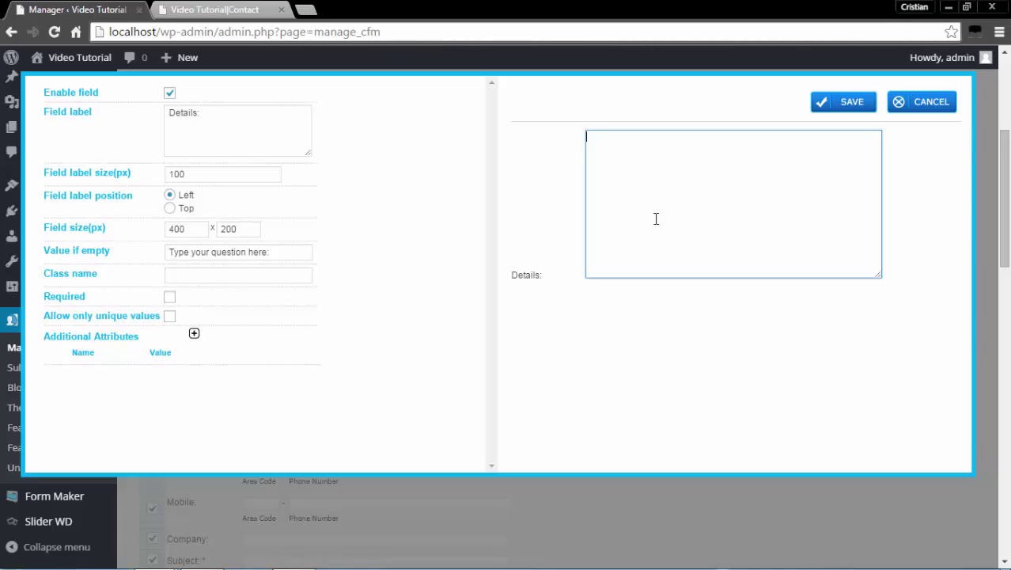
pyautogui.click(235, 274)
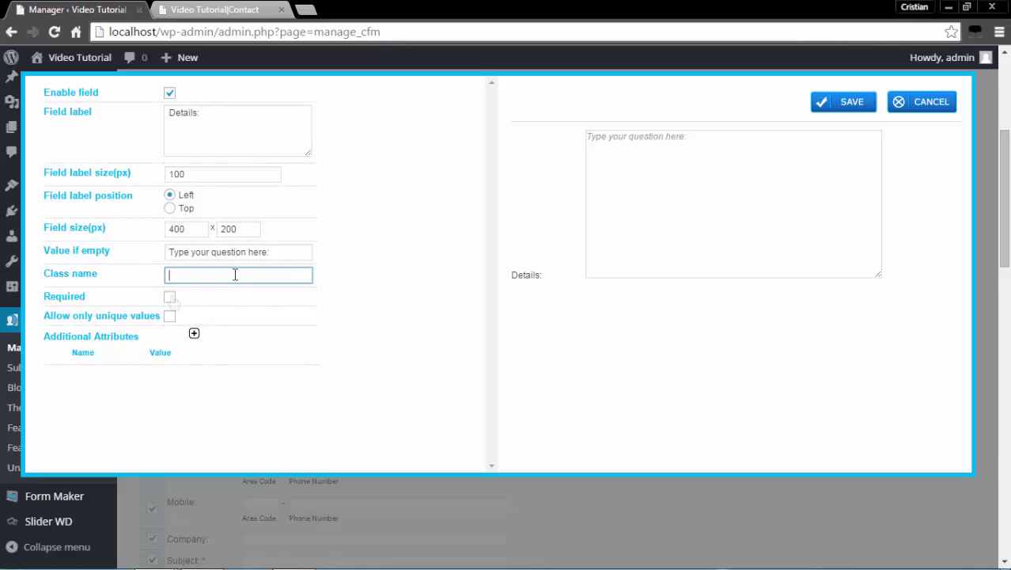
# Make the Details field required and allow only unique values
pyautogui.click(169, 297)
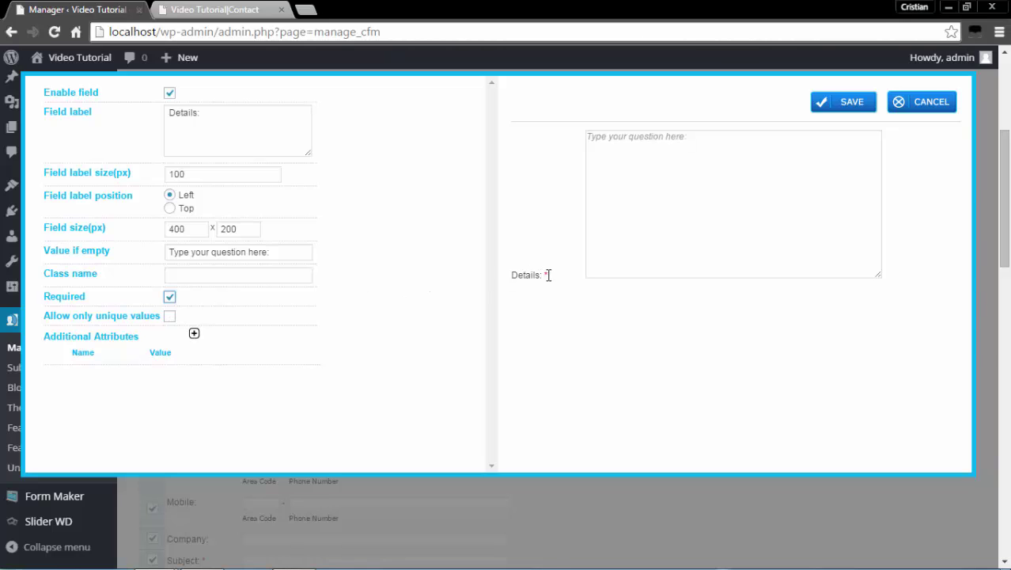
pyautogui.moveTo(549, 274); pyautogui.dragTo(541, 275)
pyautogui.click(170, 317)
# Add an additional attribute named maxlength with value 100 to the Details field and save the field
pyautogui.click(194, 334)
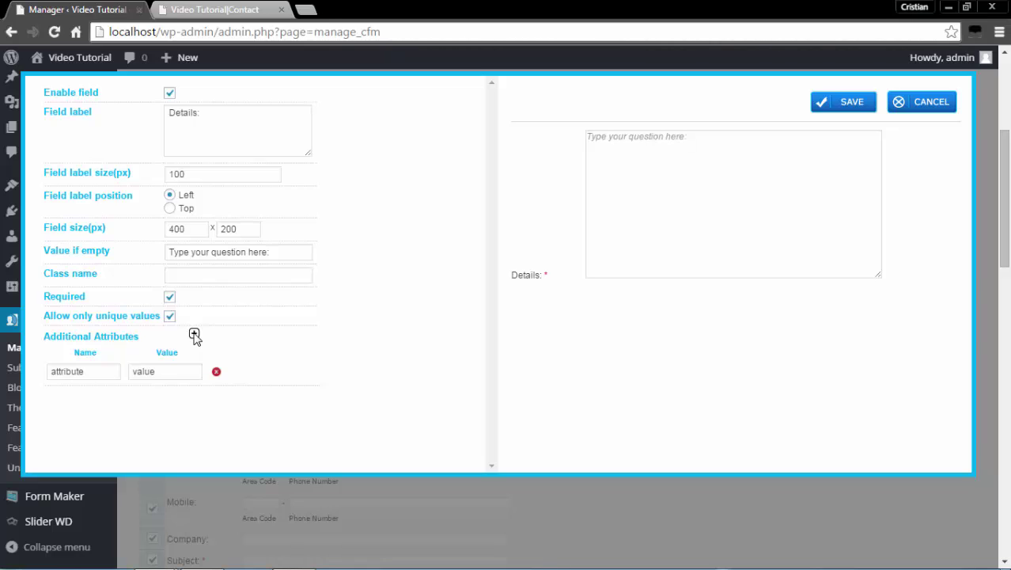
pyautogui.moveTo(91, 371); pyautogui.dragTo(29, 369)
pyautogui.write('maxlength')
pyautogui.click(171, 371)
pyautogui.moveTo(171, 371); pyautogui.dragTo(123, 373)
pyautogui.write('100')
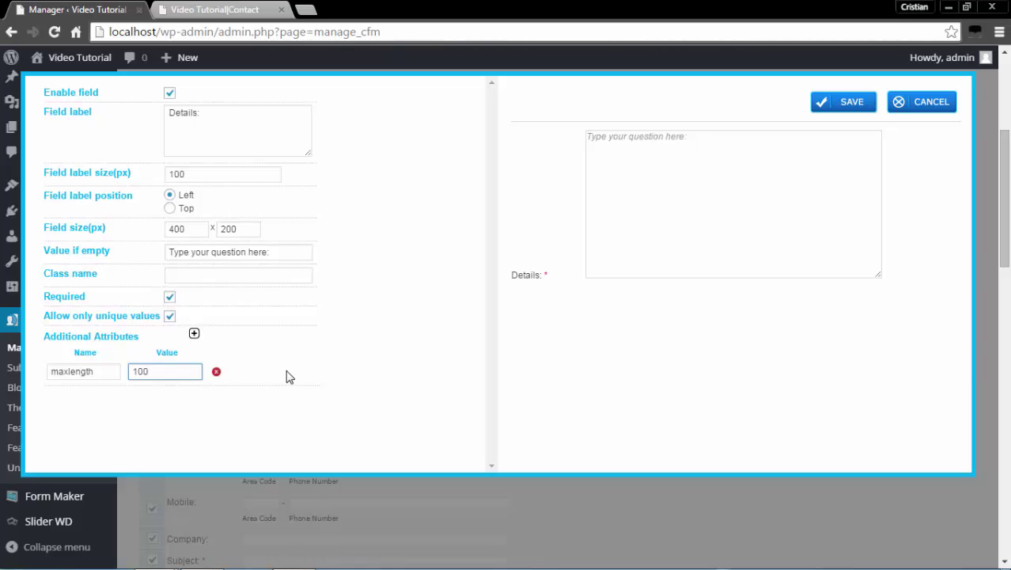
pyautogui.click(845, 104)
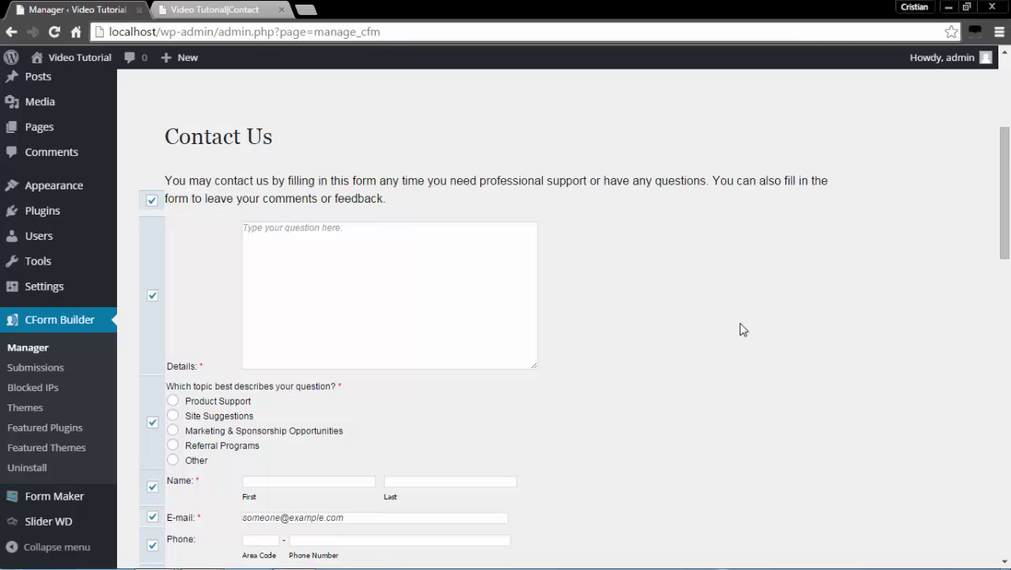
# Open the settings of the "Which topic best describes your question?" field, try the Horizontal relative position, and return to Vertical
pyautogui.scroll(-2, 399, 273)
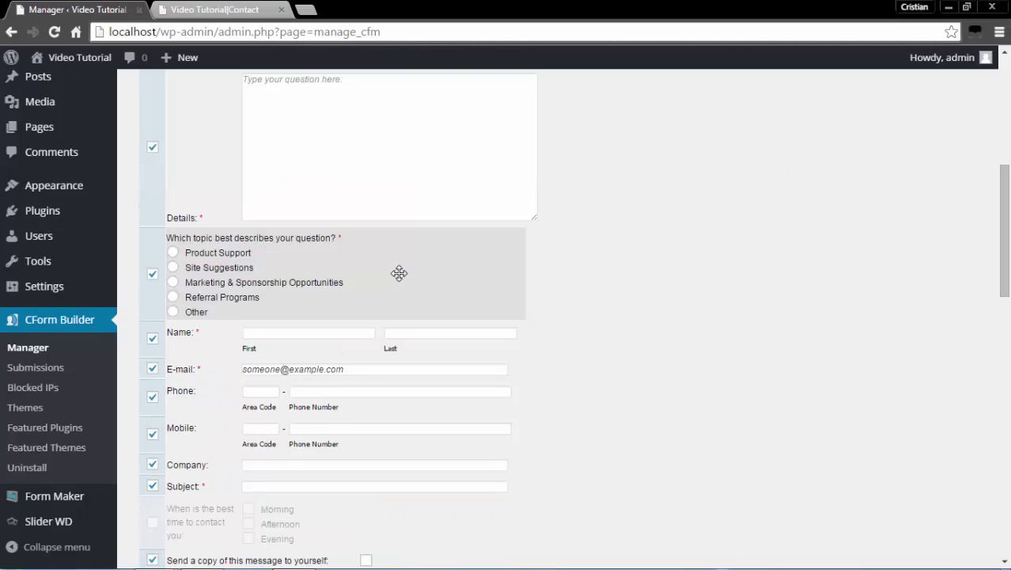
pyautogui.click(399, 273)
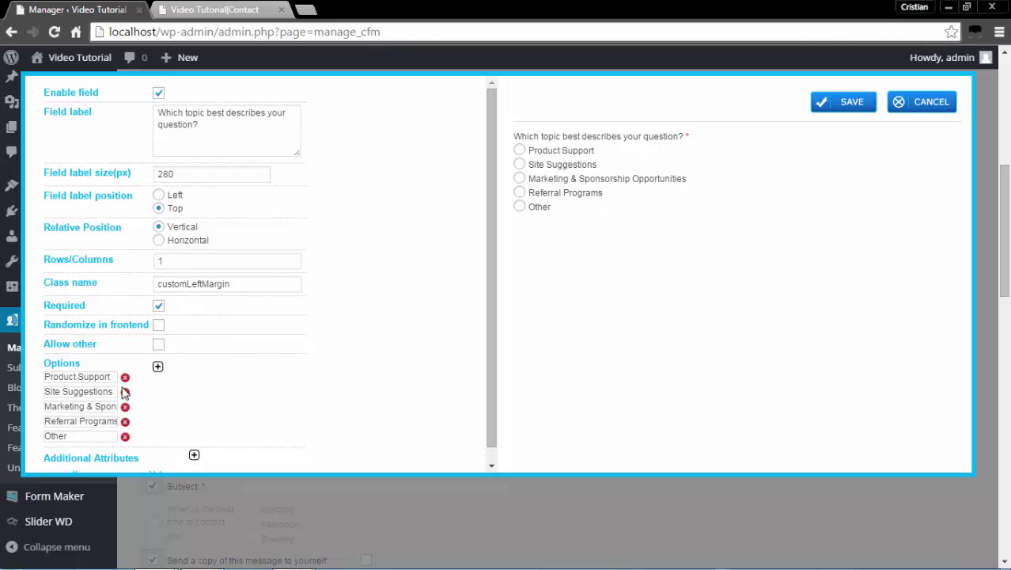
pyautogui.moveTo(187, 174); pyautogui.dragTo(145, 174)
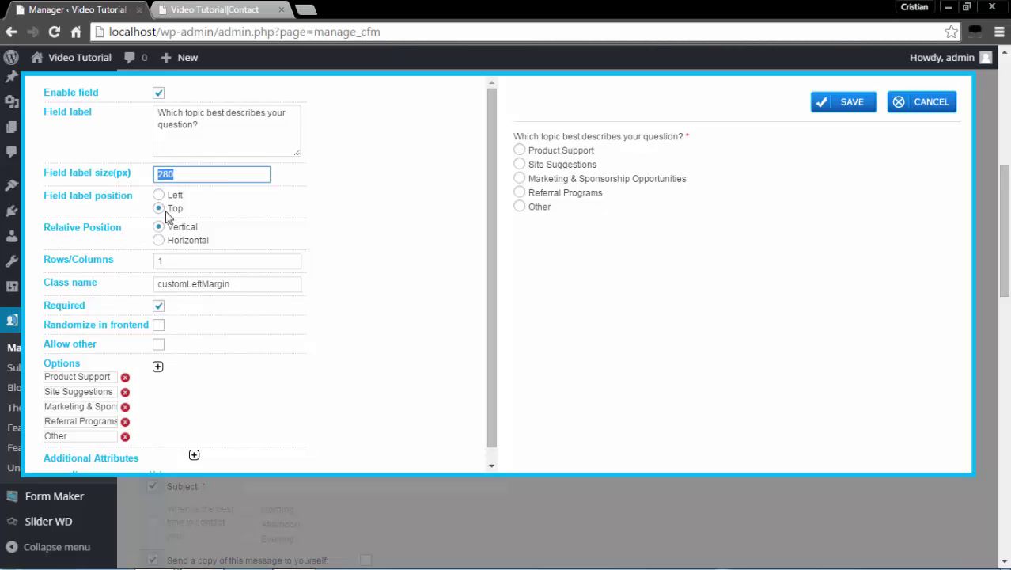
pyautogui.click(165, 238)
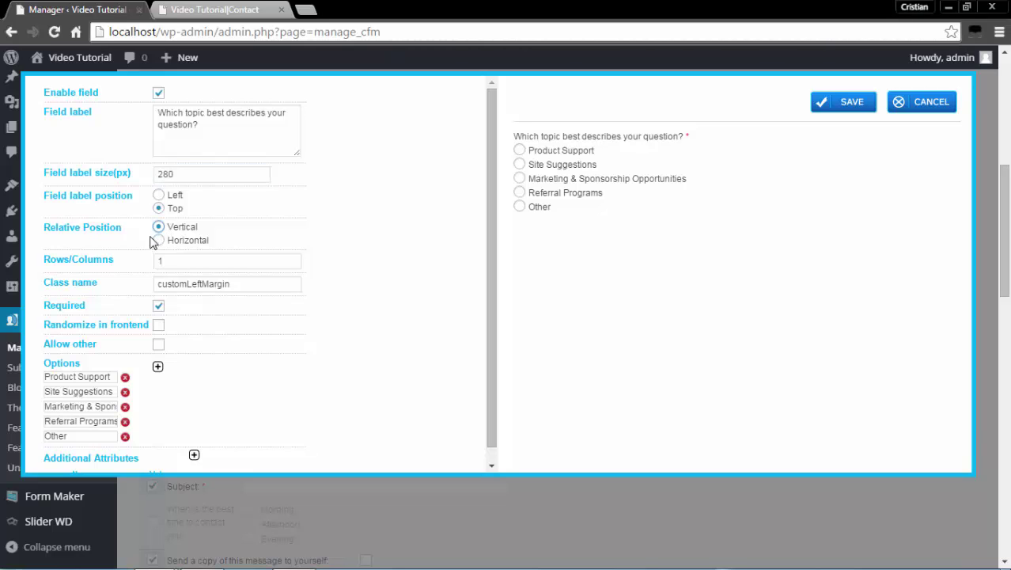
pyautogui.click(159, 241)
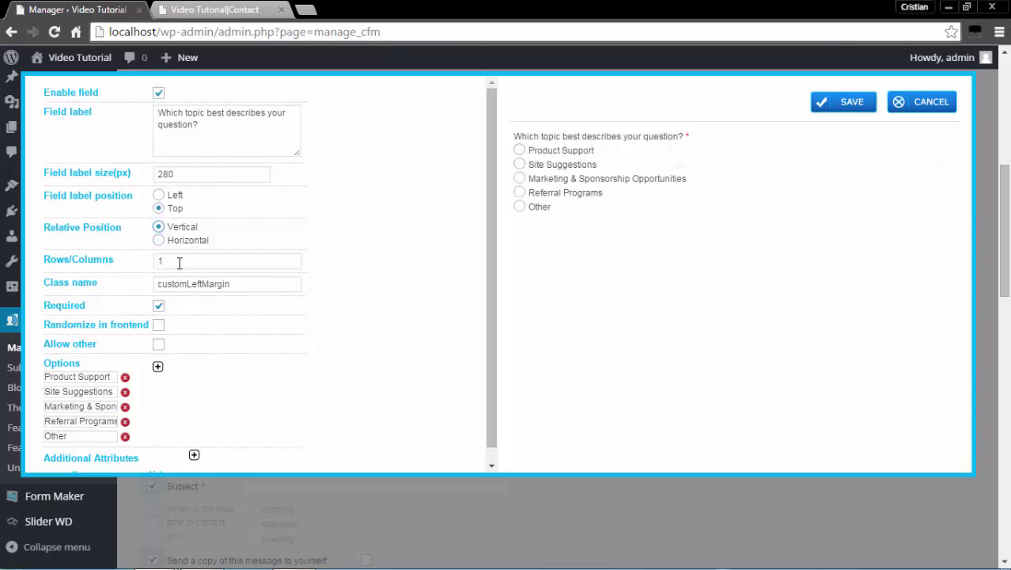
pyautogui.moveTo(179, 262); pyautogui.dragTo(136, 256)
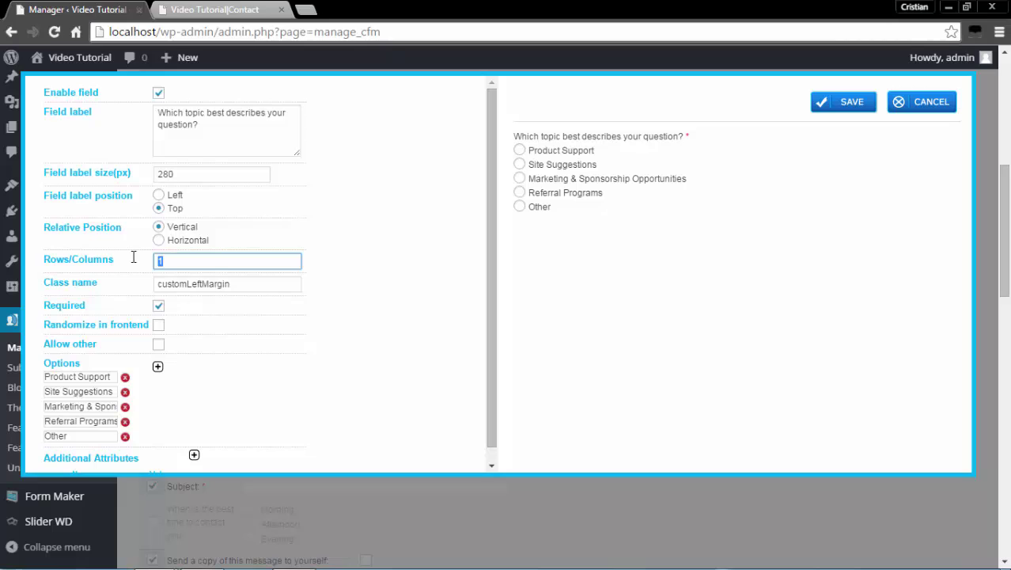
# Enable Randomize in frontend for the topic question, review its options, and save the field
pyautogui.click(159, 326)
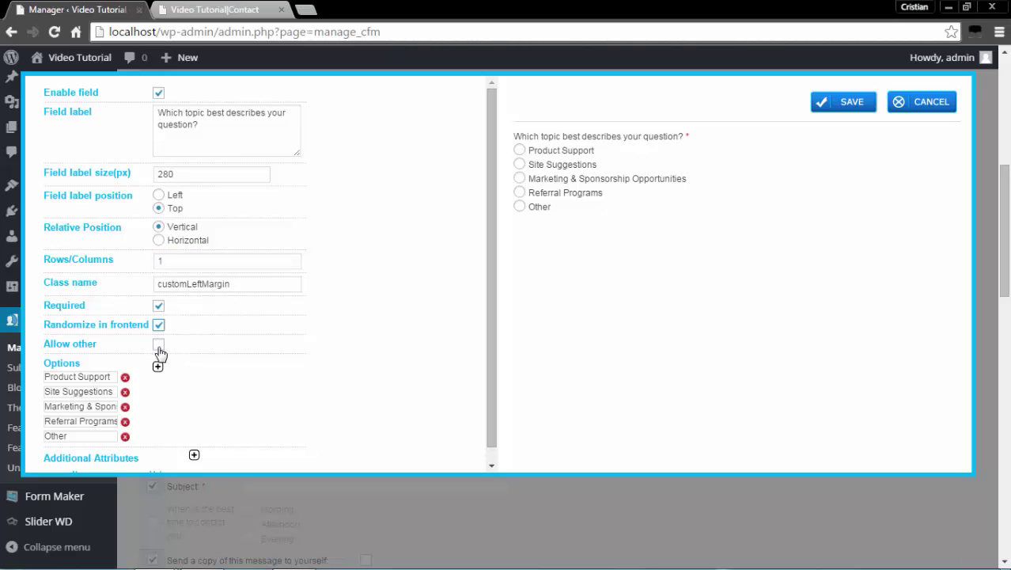
pyautogui.moveTo(72, 436); pyautogui.dragTo(34, 435)
pyautogui.click(72, 436)
pyautogui.click(183, 407)
pyautogui.scroll(-1, 246, 353)
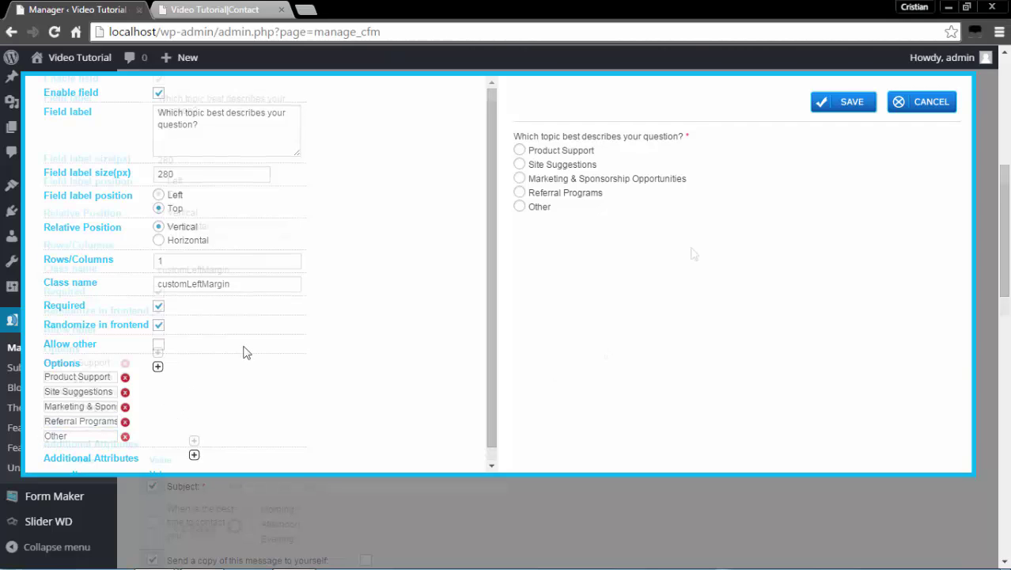
pyautogui.click(851, 105)
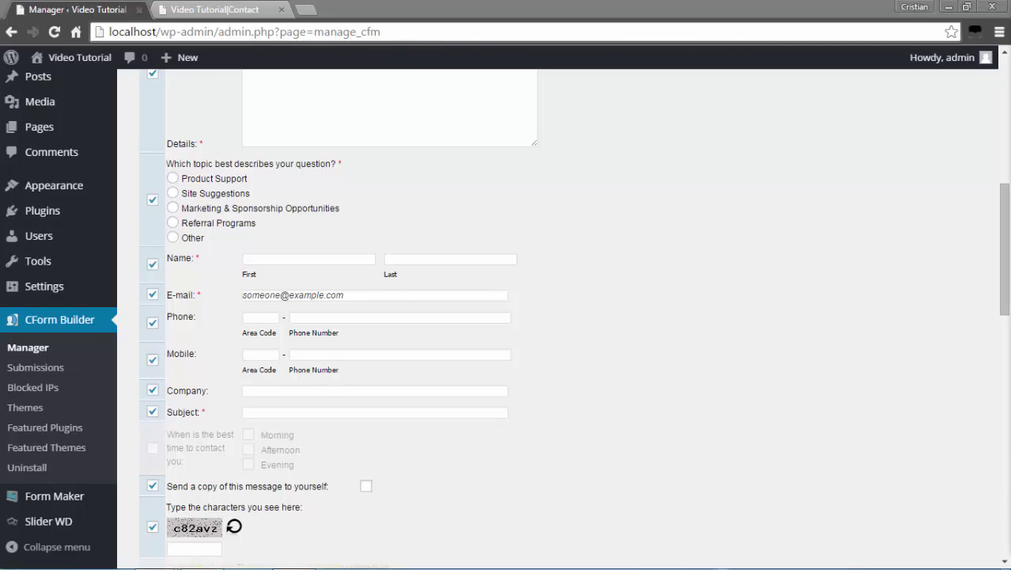
# Try the Extended format on the Name field, open its sublabels for editing, restore the Normal format, and save
pyautogui.click(218, 268)
pyautogui.click(189, 231)
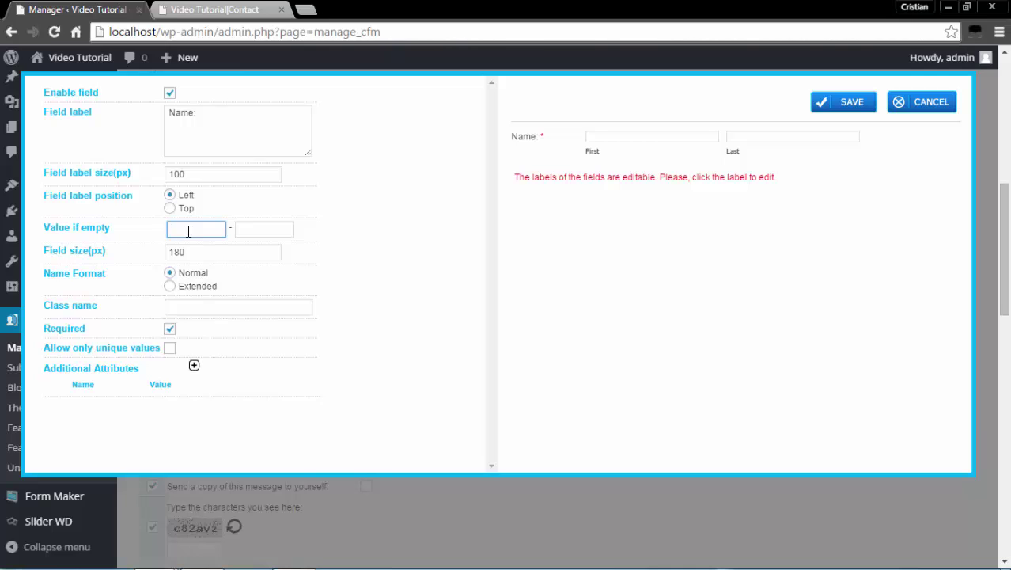
pyautogui.click(170, 287)
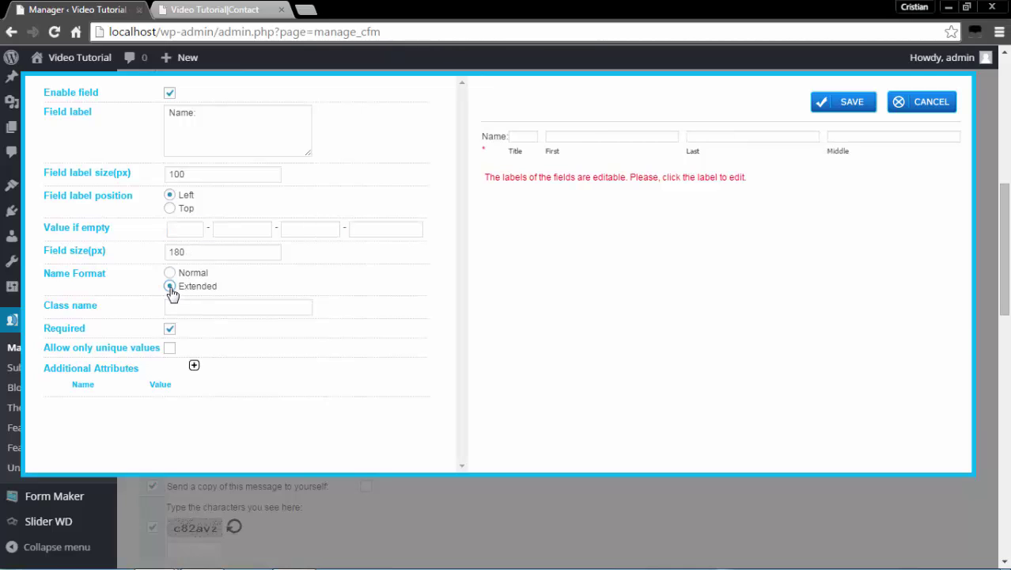
pyautogui.click(515, 152)
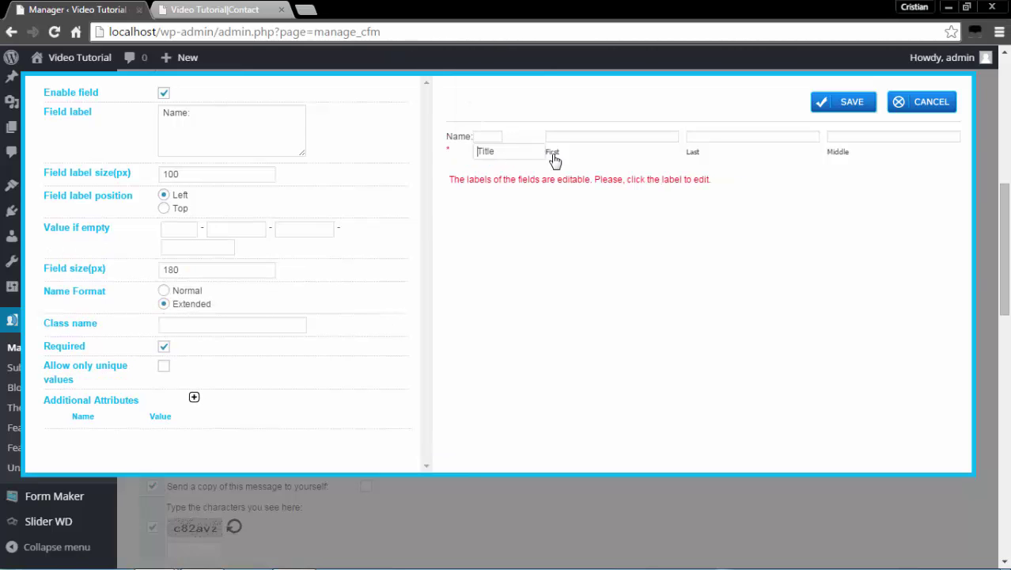
pyautogui.click(552, 156)
pyautogui.click(830, 158)
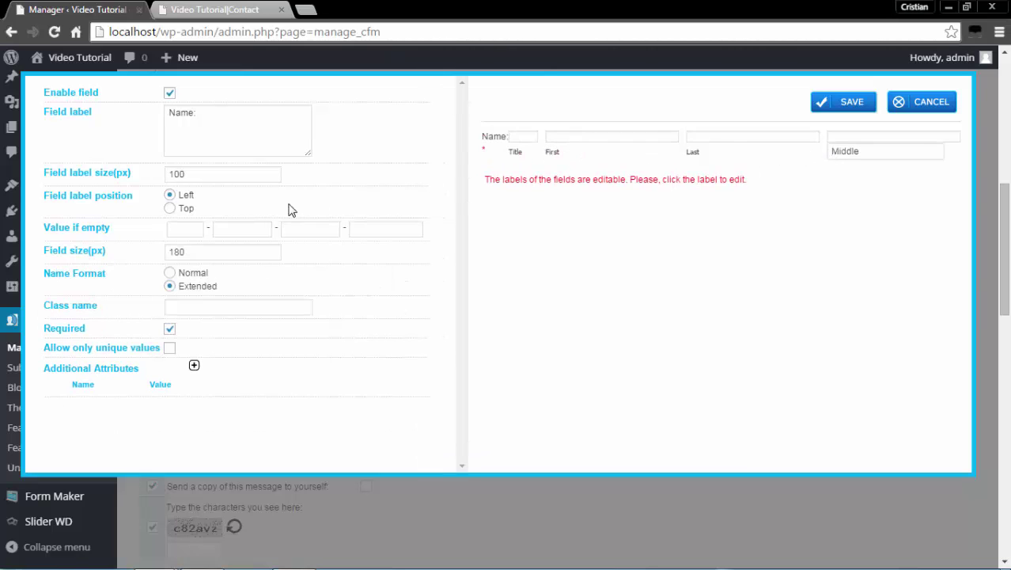
pyautogui.click(169, 273)
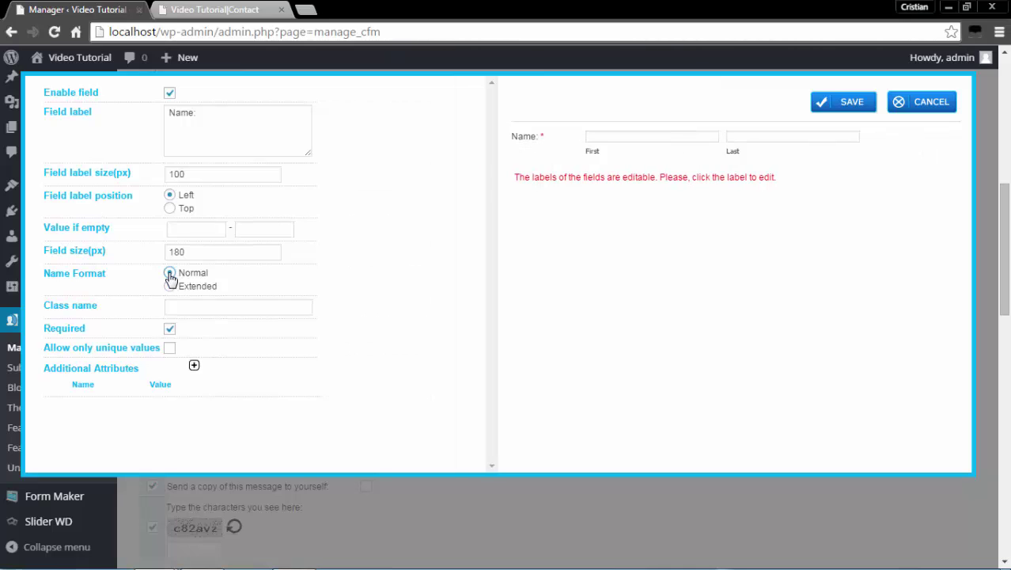
pyautogui.click(849, 106)
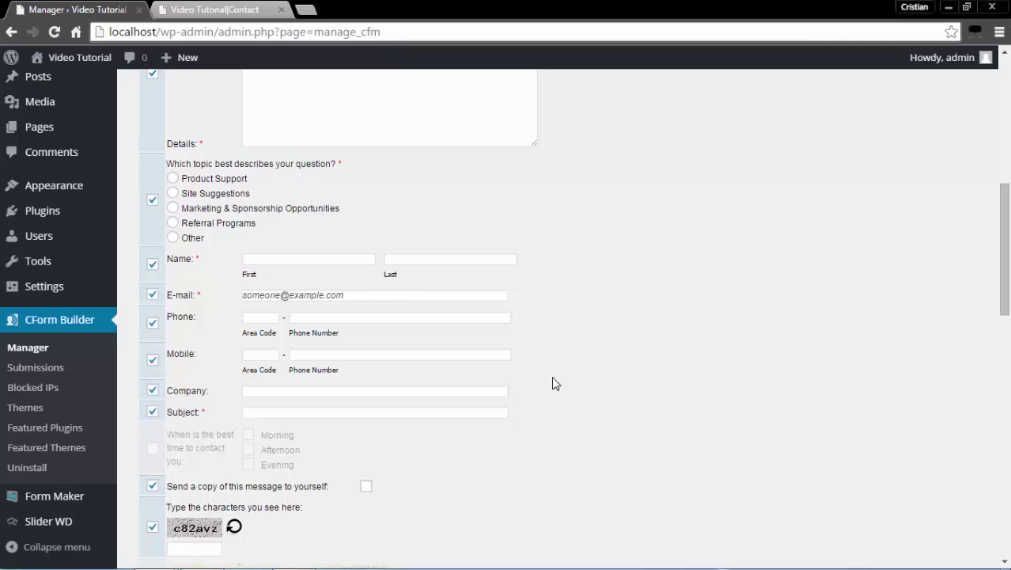
# Make the "Send a copy of this message to yourself" checkbox checked by default and save the field
pyautogui.scroll(-2, 633, 367)
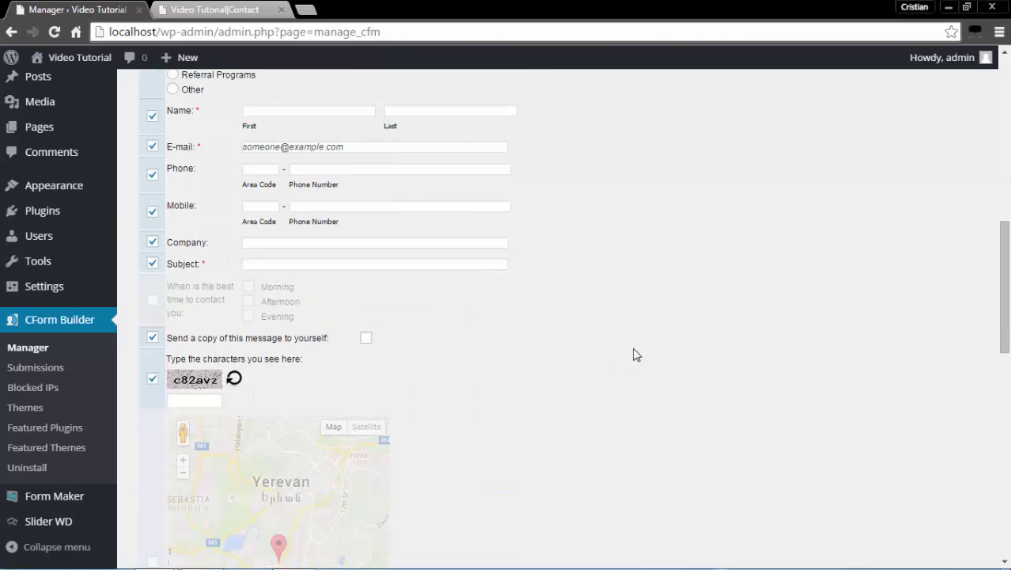
pyautogui.scroll(-3, 491, 336)
pyautogui.scroll(2, 490, 334)
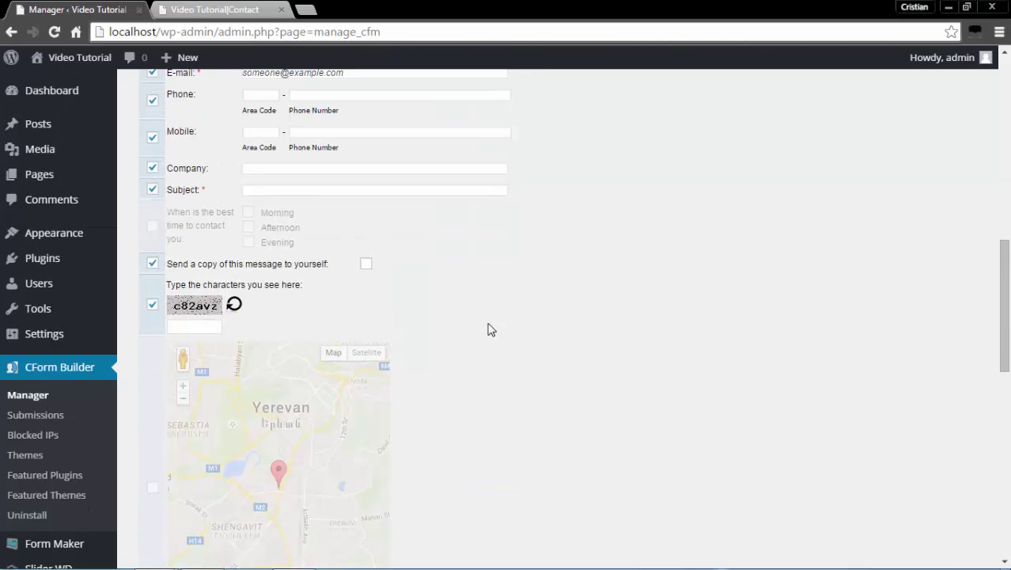
pyautogui.scroll(-3, 589, 345)
pyautogui.scroll(3, 589, 345)
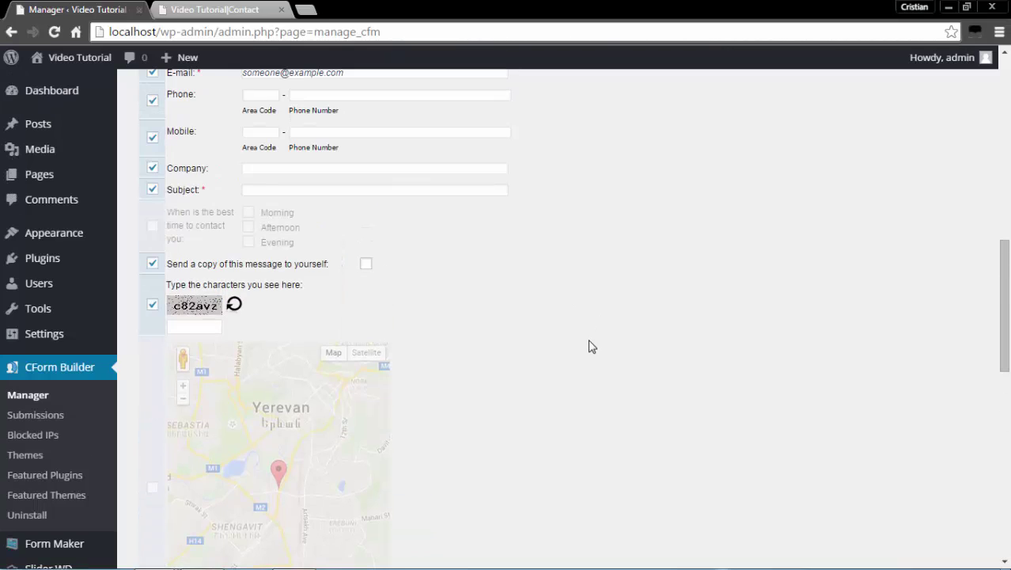
pyautogui.doubleClick(330, 263)
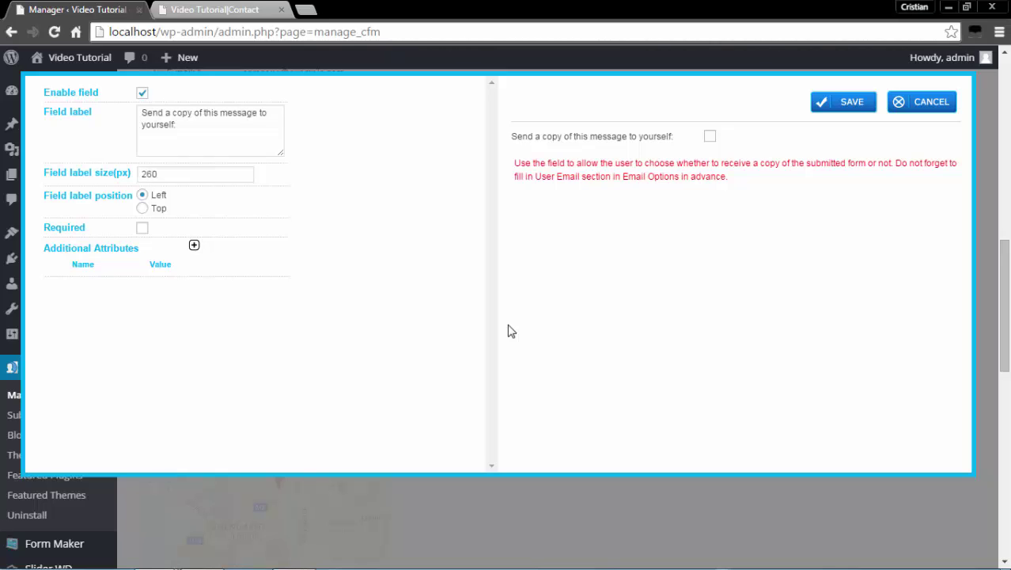
pyautogui.click(710, 138)
pyautogui.click(855, 105)
# Set the captcha size of the "Type the characters you see here" field to 9 digits and save the field
pyautogui.scroll(-1, 712, 254)
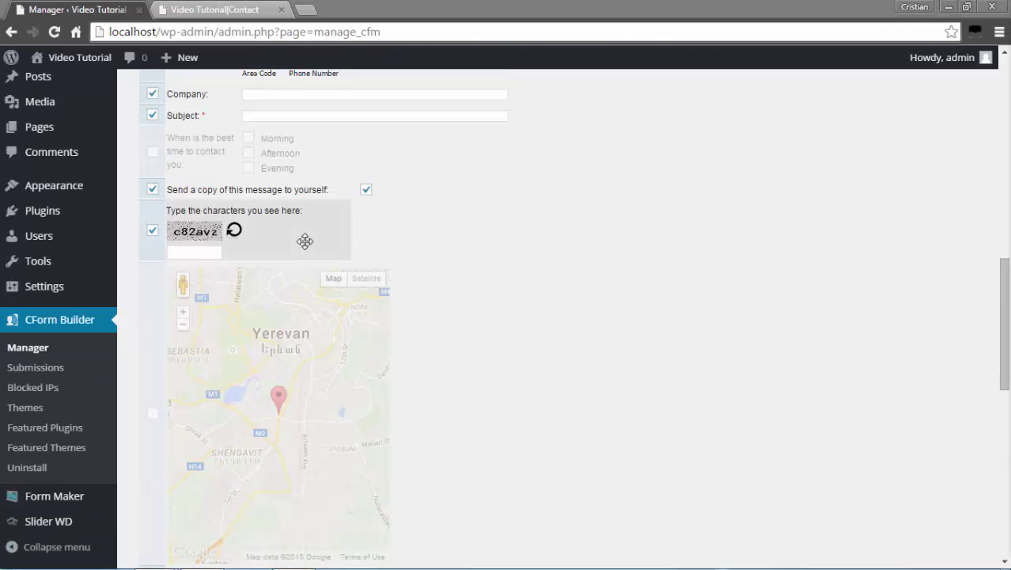
pyautogui.click(305, 242)
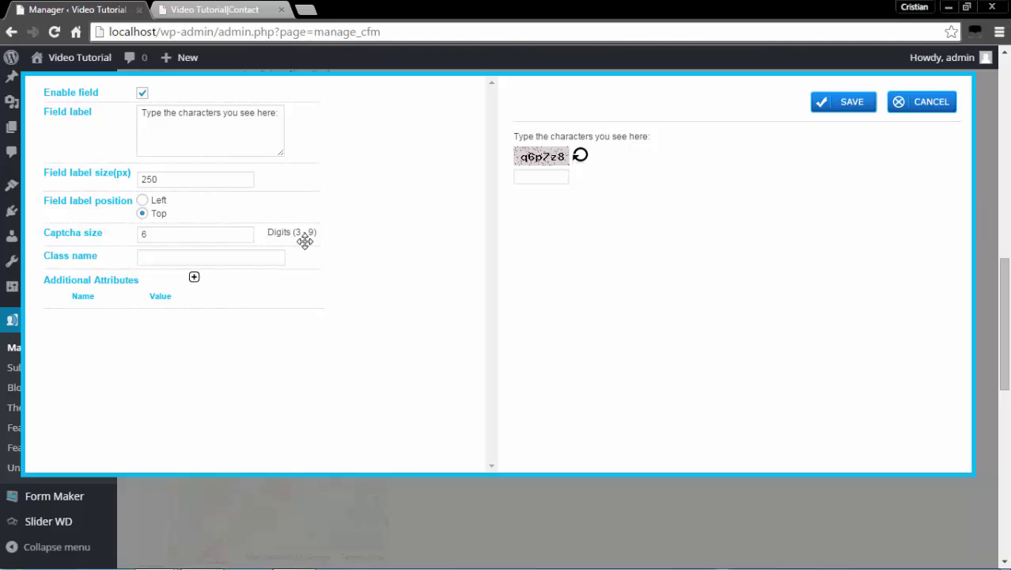
pyautogui.click(152, 233)
pyautogui.moveTo(153, 232); pyautogui.dragTo(134, 232)
pyautogui.press('BackSpace')
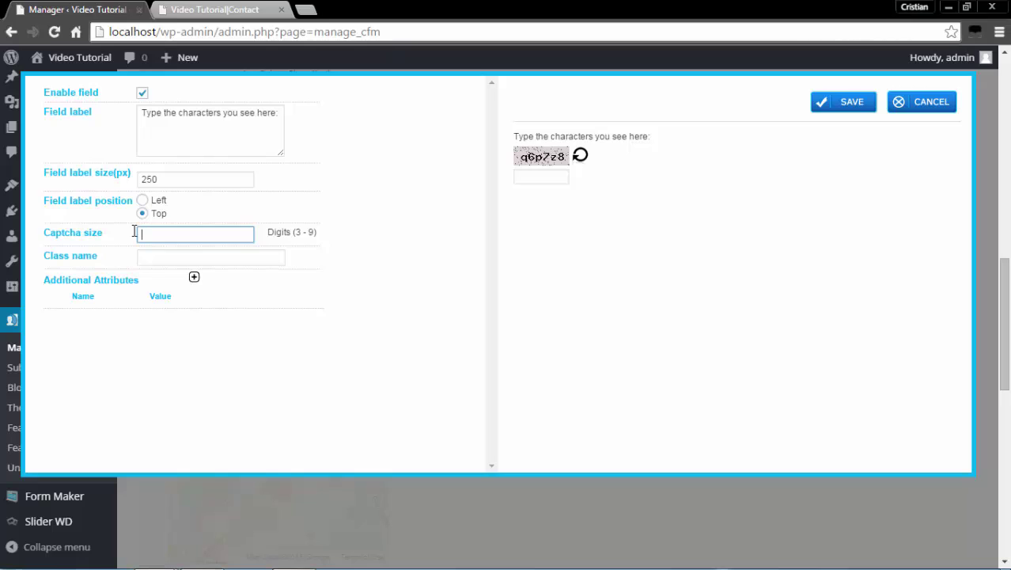
pyautogui.write('9')
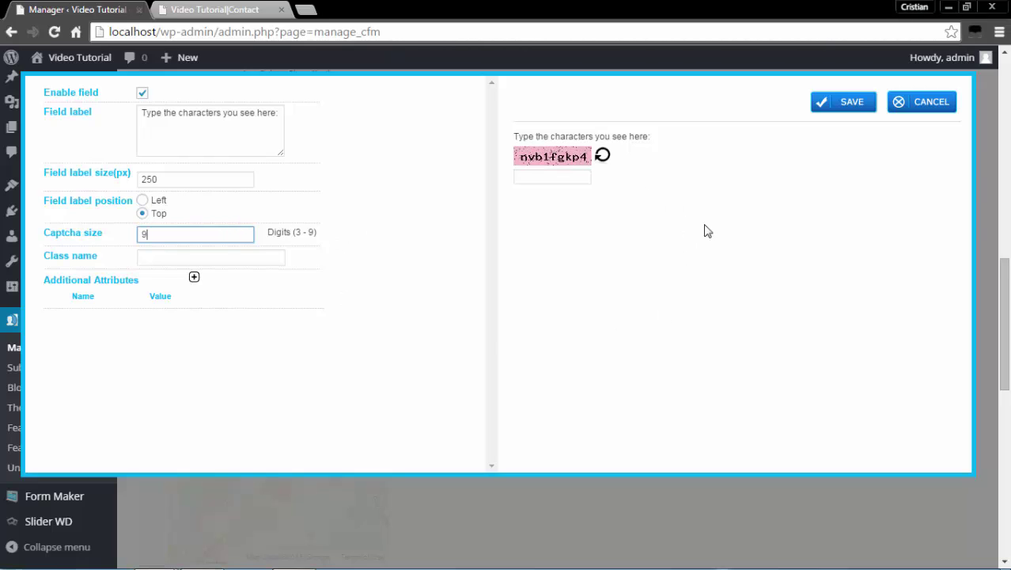
pyautogui.click(849, 110)
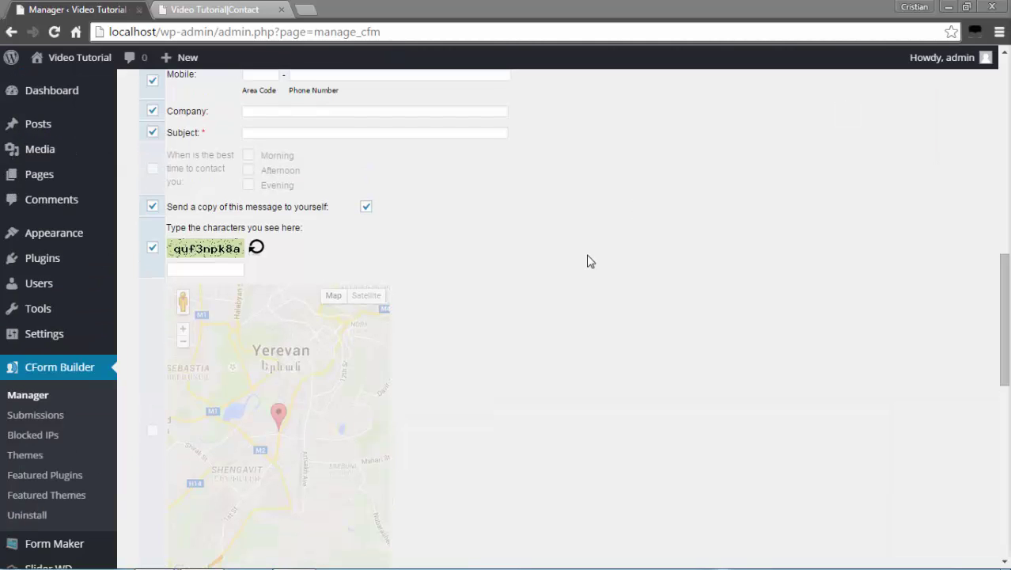
# Open the disabled Recaptcha field's settings and examine its public key, private key and Recaptcha theme options
pyautogui.scroll(-10, 492, 264)
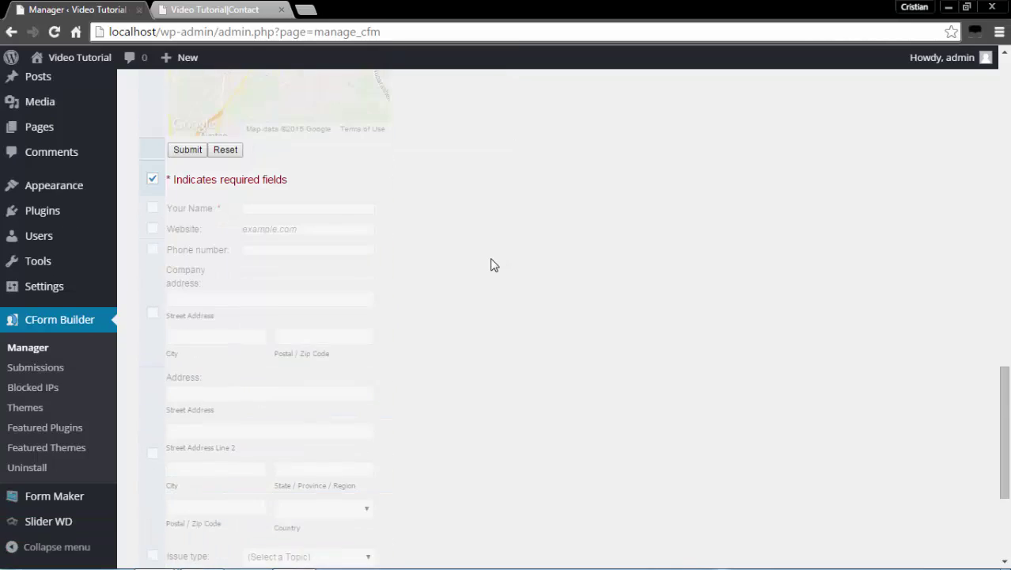
pyautogui.click(324, 366)
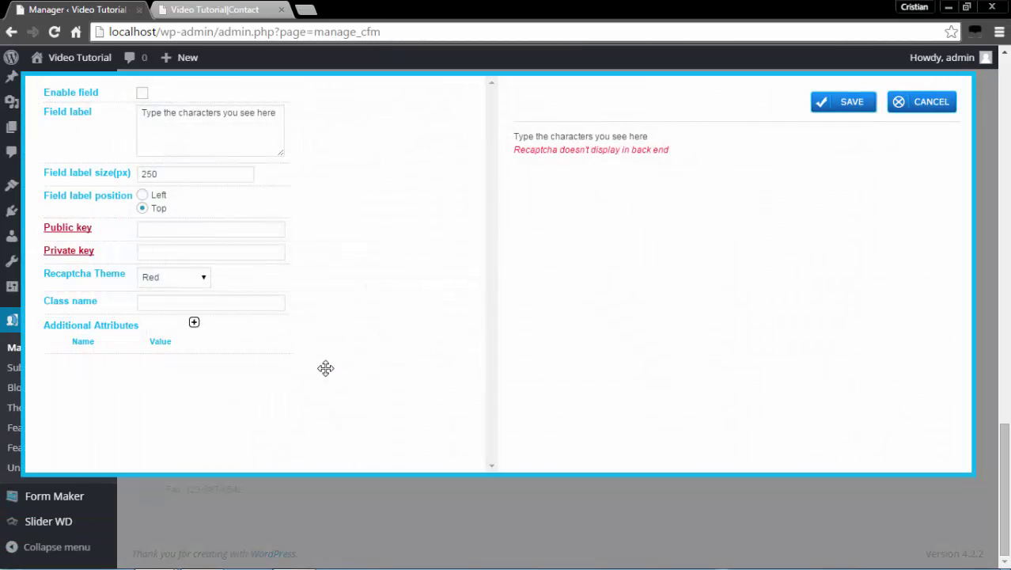
pyautogui.click(161, 230)
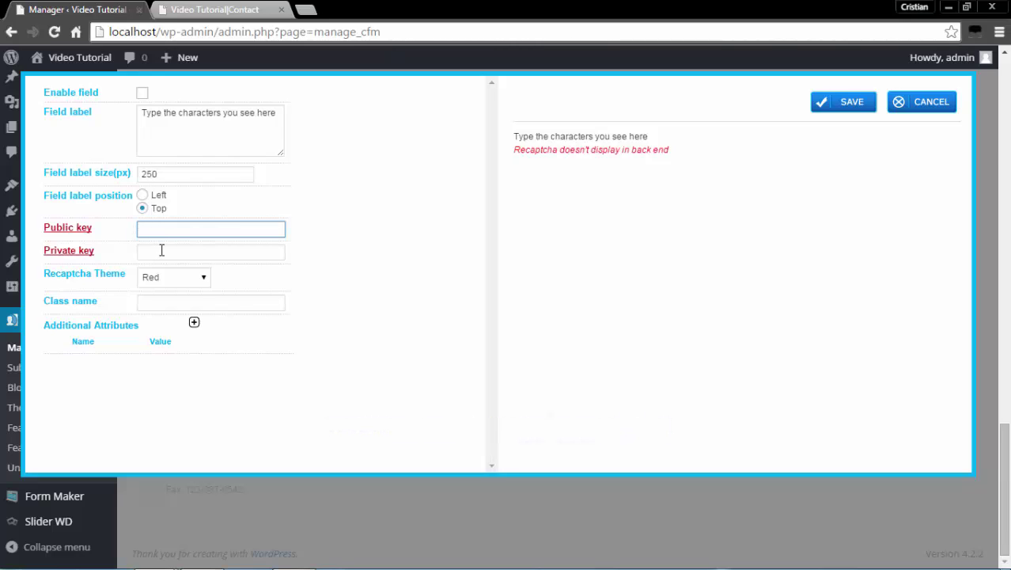
pyautogui.click(162, 251)
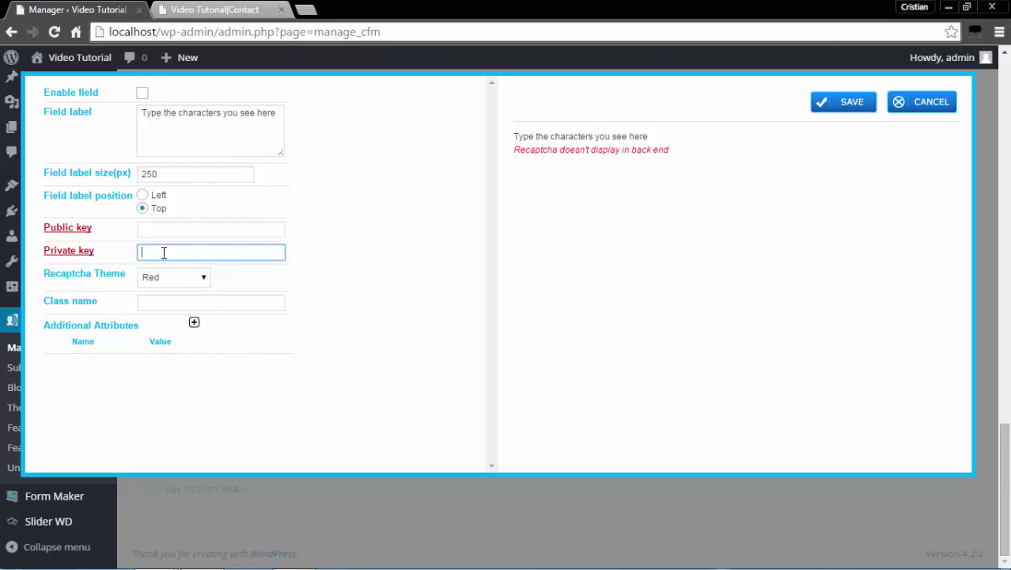
pyautogui.click(202, 278)
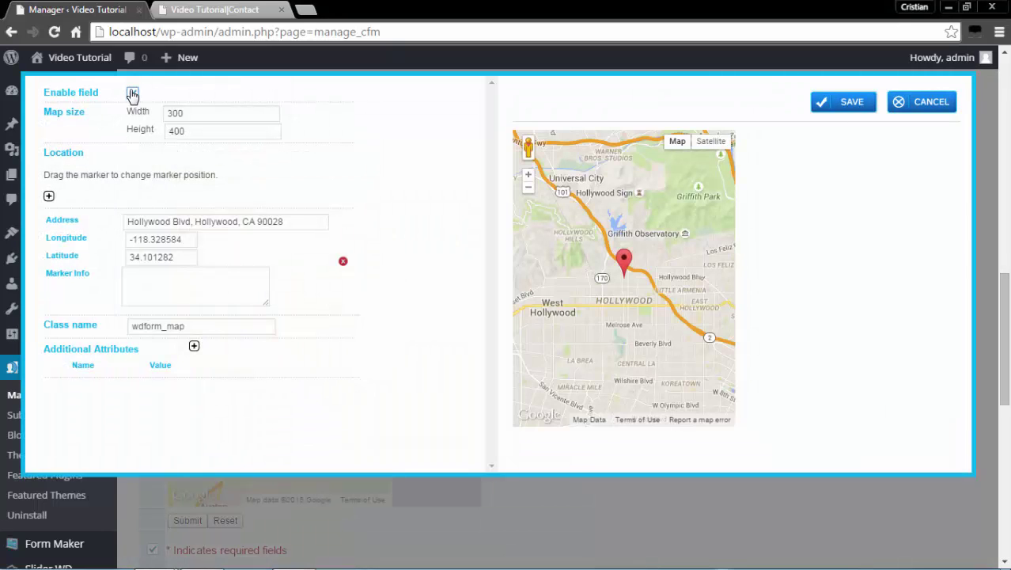
# Enable the map field and add a second location marker in West Hollywood at about longitude -118.358, latitude 34.079
pyautogui.click(132, 94)
pyautogui.doubleClick(197, 111)
pyautogui.click(206, 111)
pyautogui.moveTo(206, 111); pyautogui.dragTo(160, 130)
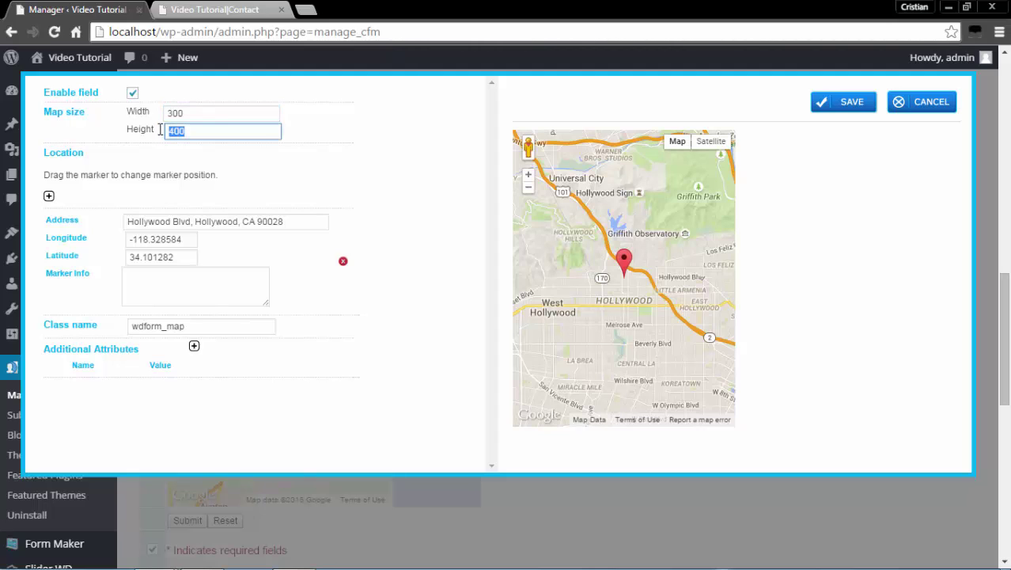
pyautogui.click(48, 198)
pyautogui.moveTo(625, 258)
pyautogui.mouseDown()
pyautogui.moveTo(546, 219)
pyautogui.moveTo(560, 318)
pyautogui.mouseUp()
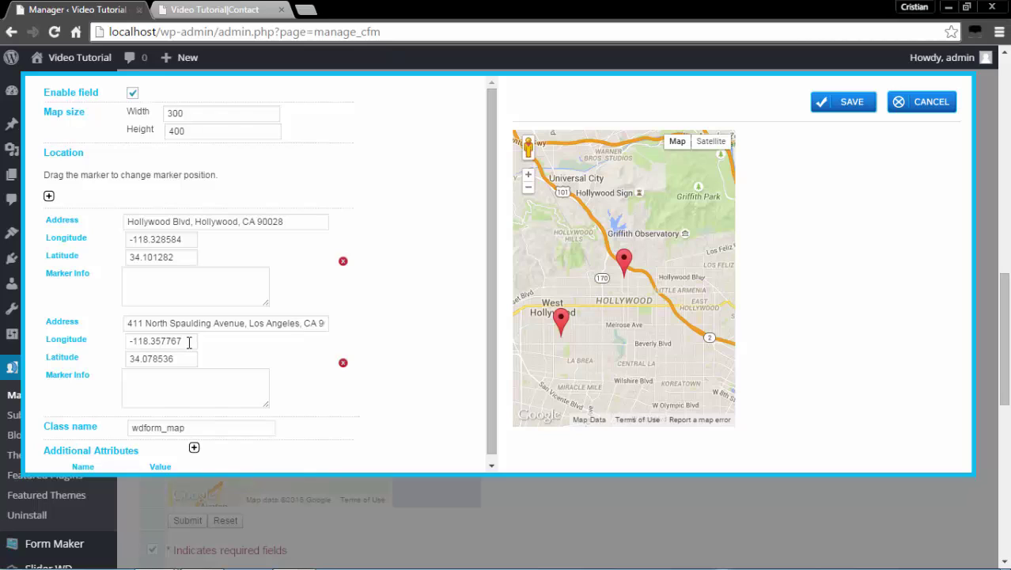
pyautogui.moveTo(189, 342); pyautogui.dragTo(117, 332)
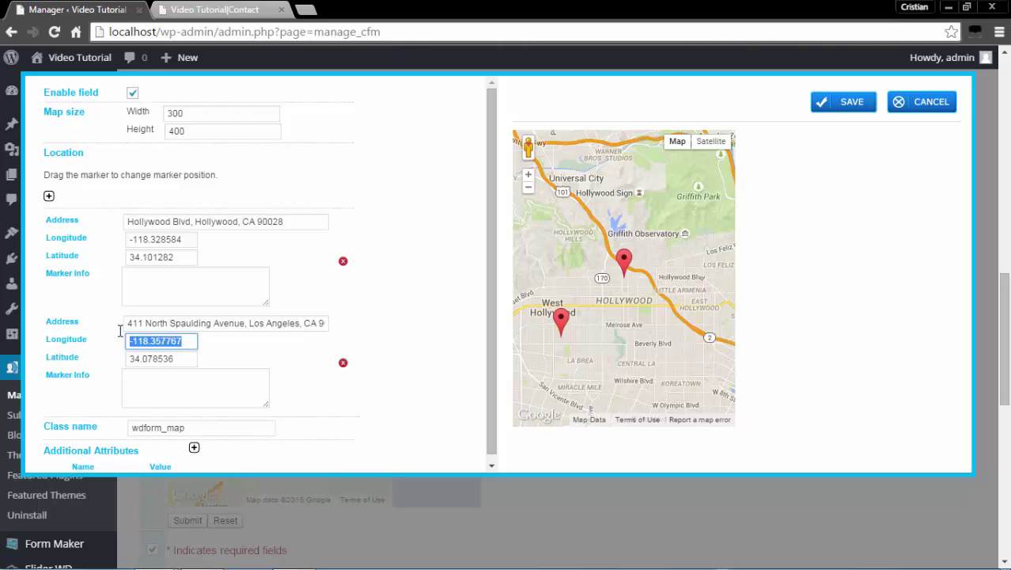
pyautogui.moveTo(185, 361); pyautogui.dragTo(115, 357)
# Enter "Company, Inc." as the marker info of both map locations, check both markers' info on the map, and save the field
pyautogui.click(144, 285)
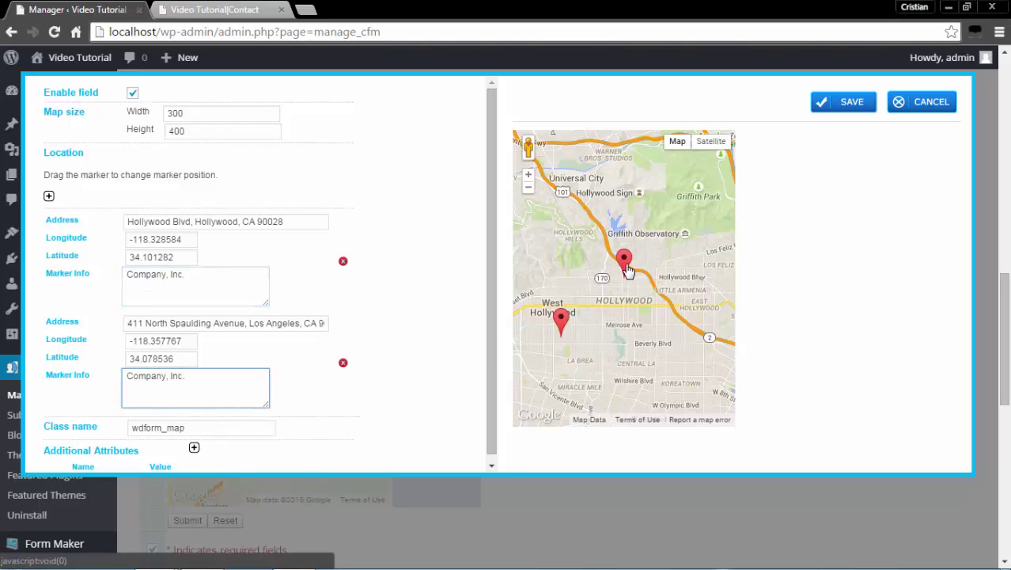
pyautogui.click(624, 263)
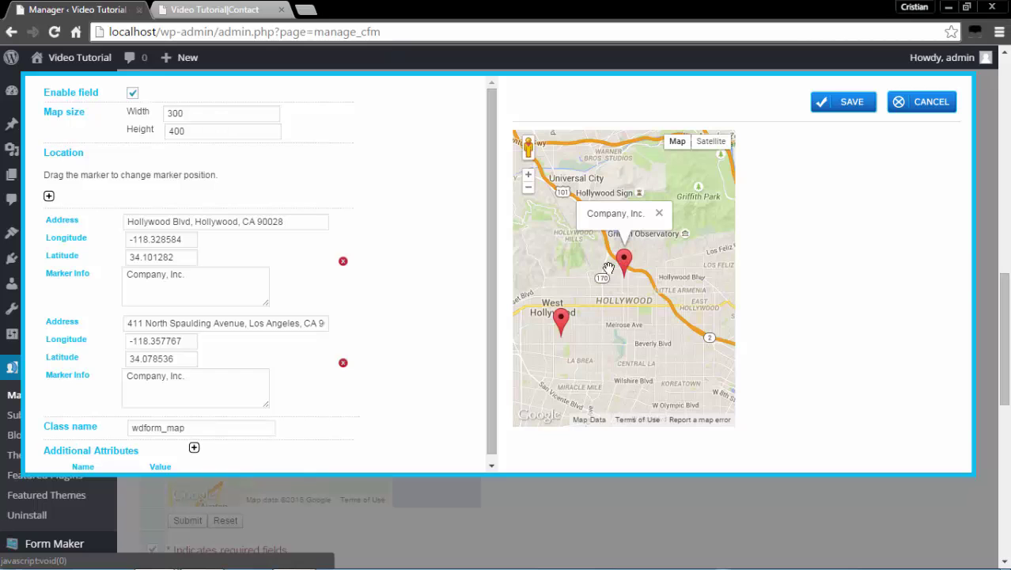
pyautogui.click(561, 321)
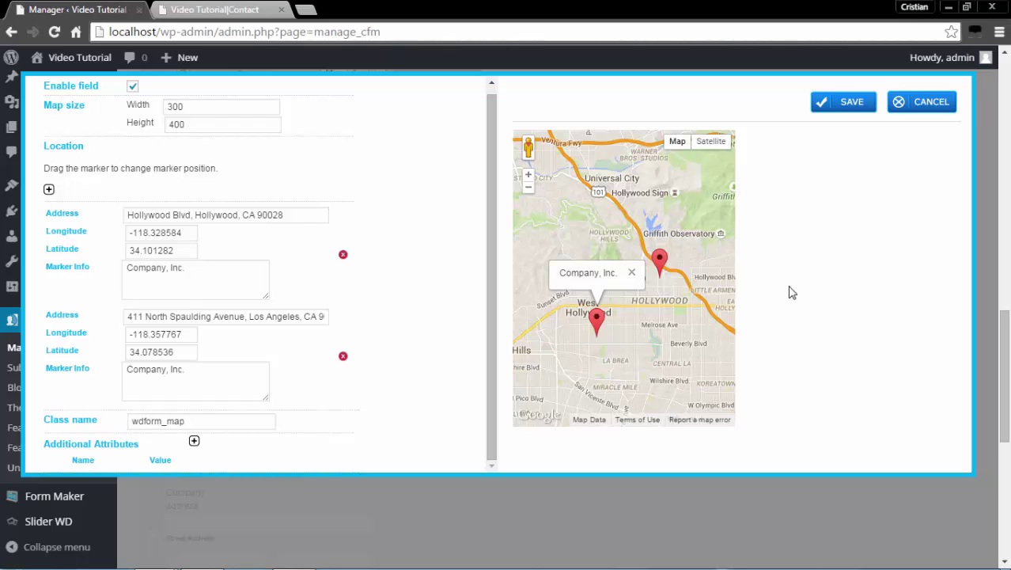
pyautogui.click(849, 101)
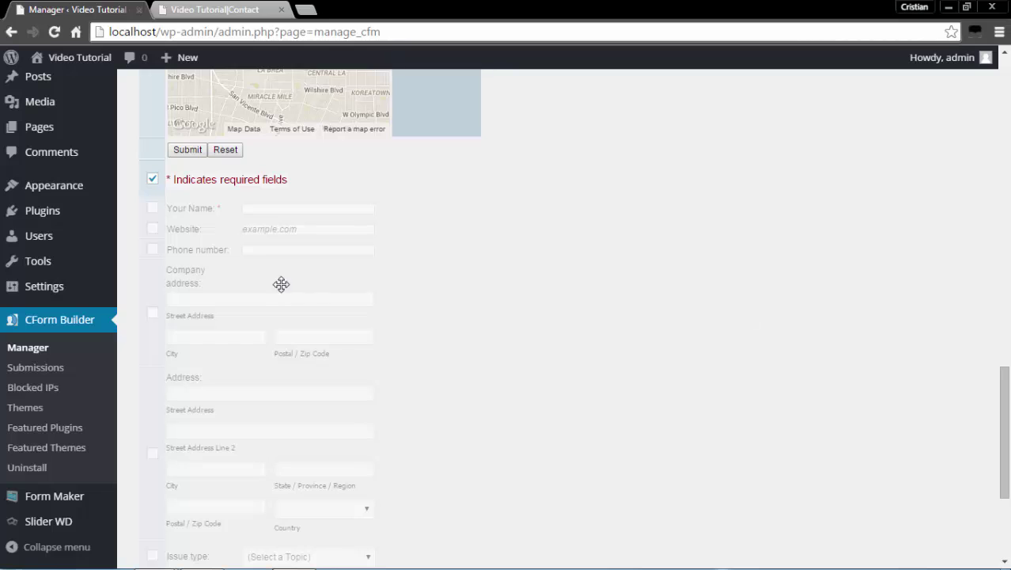
# Enable the Sample Company, Inc. contact details block, review its text in the visual editor, and save the field
pyautogui.scroll(-1, 549, 361)
pyautogui.scroll(-2, 549, 360)
pyautogui.click(152, 443)
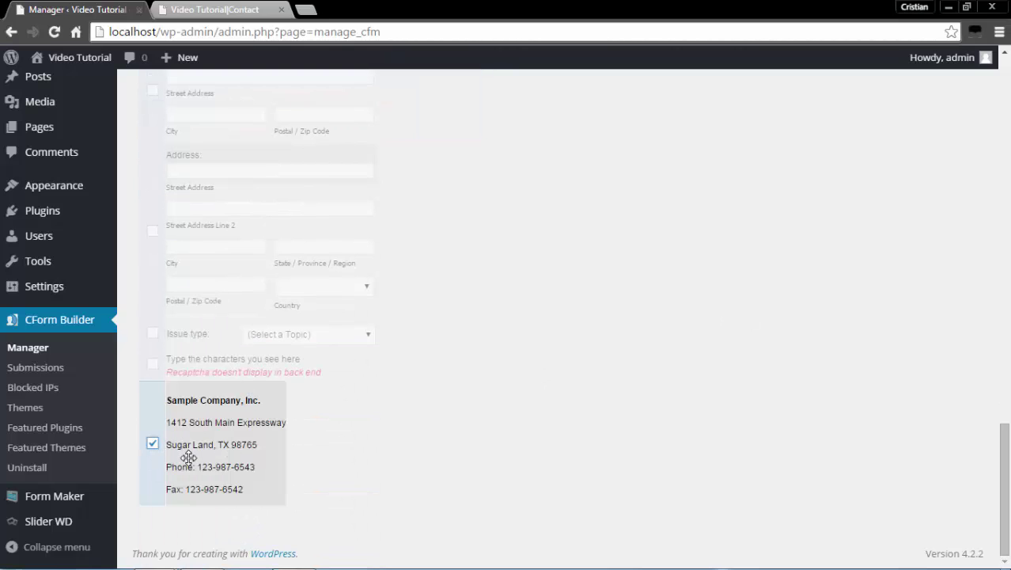
pyautogui.click(260, 402)
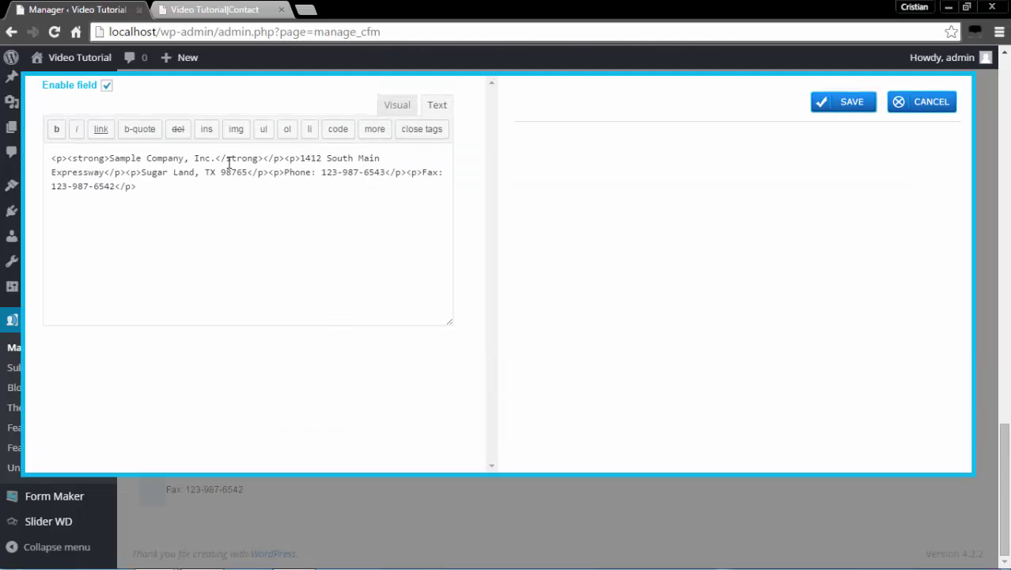
pyautogui.click(396, 105)
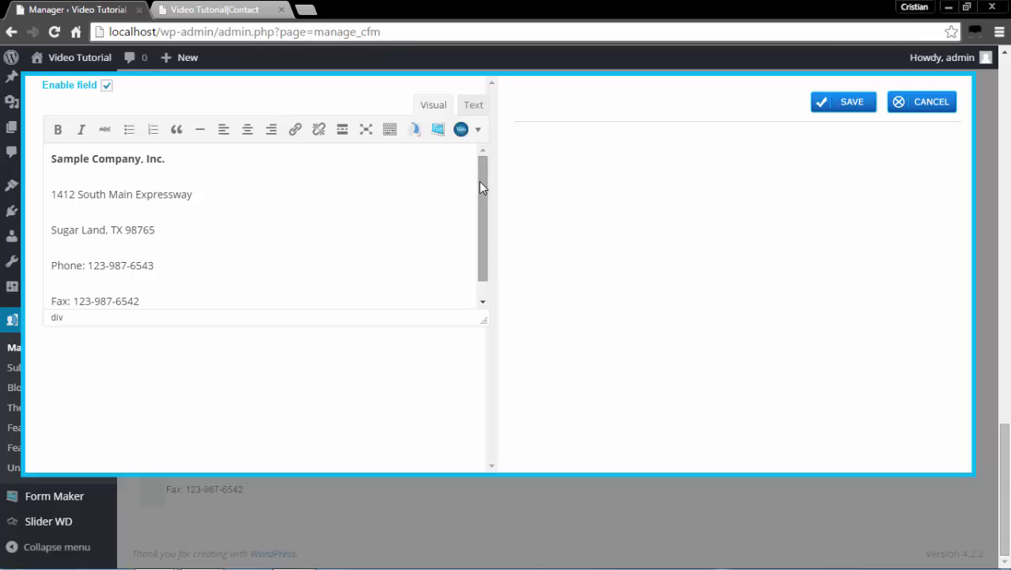
pyautogui.moveTo(480, 181)
pyautogui.mouseDown()
pyautogui.moveTo(480, 207)
pyautogui.moveTo(478, 164)
pyautogui.moveTo(481, 199)
pyautogui.mouseUp()
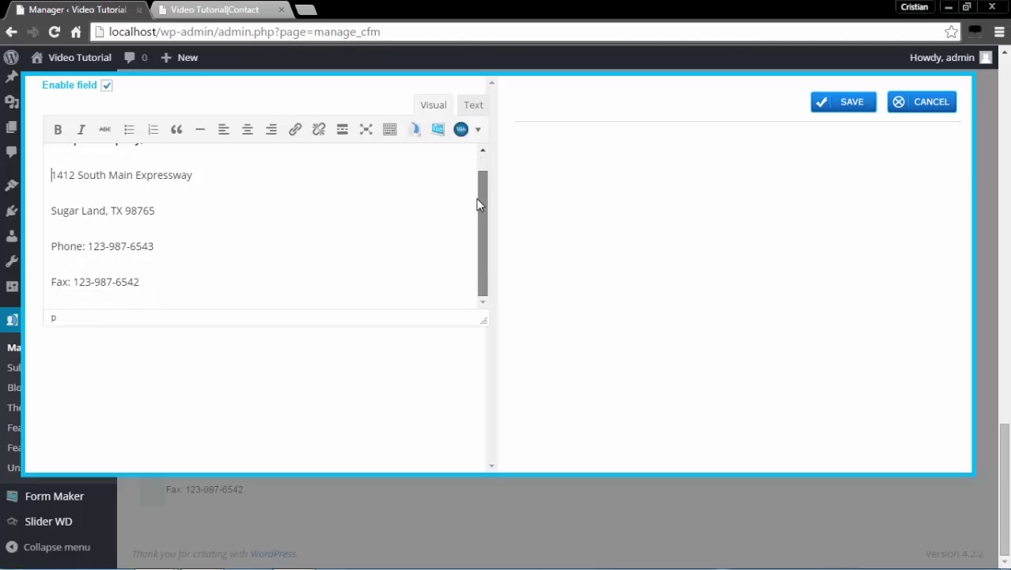
pyautogui.scroll(2, 281, 241)
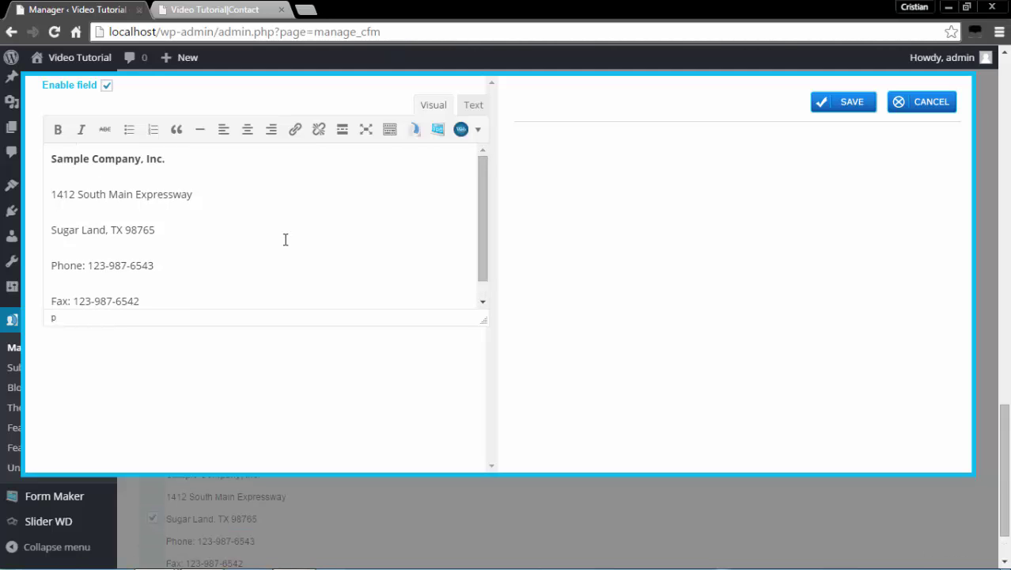
pyautogui.click(852, 106)
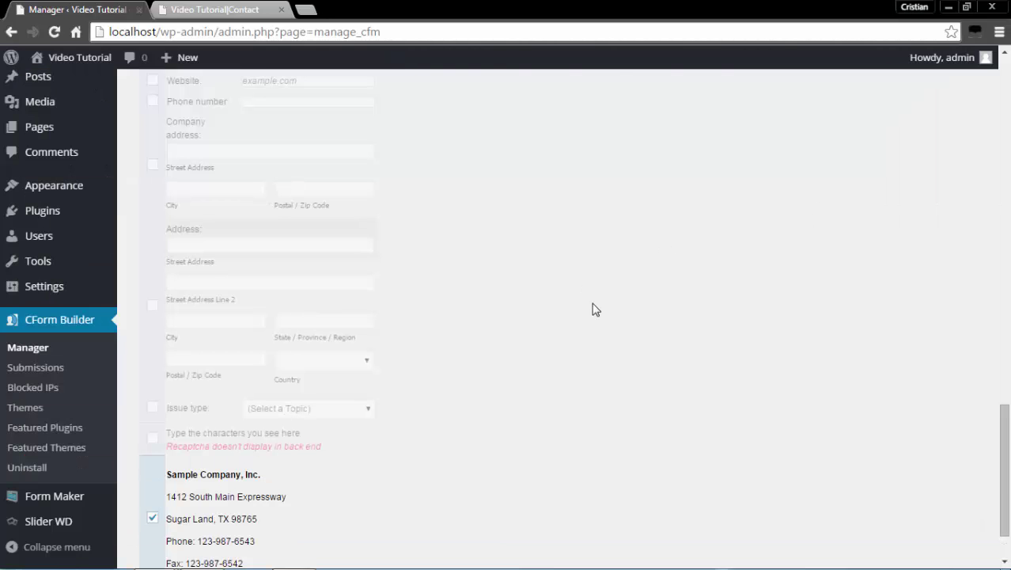
# Apply all changes made to the Product Support Inquiry form
pyautogui.scroll(6, 720, 310)
pyautogui.scroll(10, 720, 310)
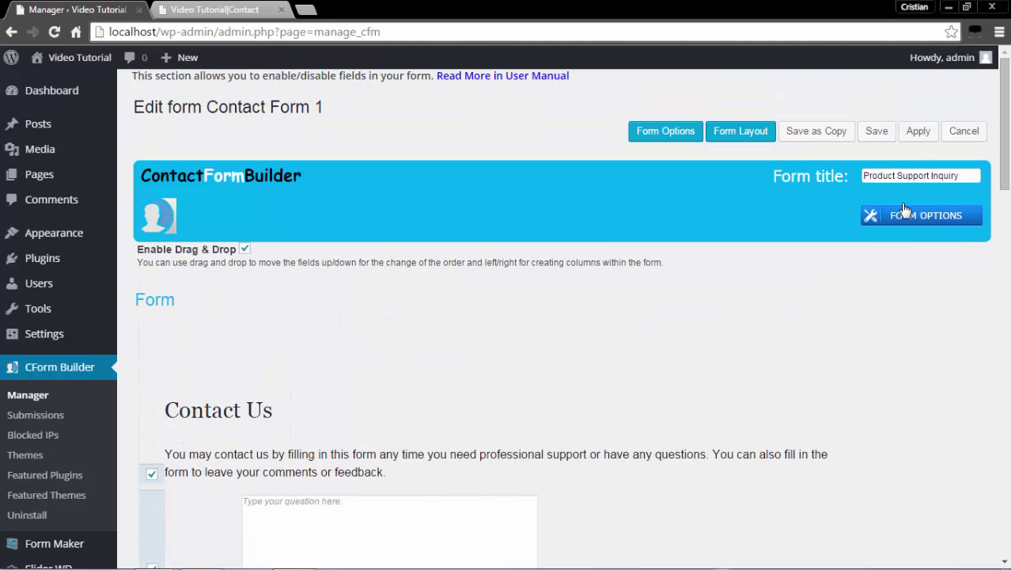
pyautogui.click(919, 133)
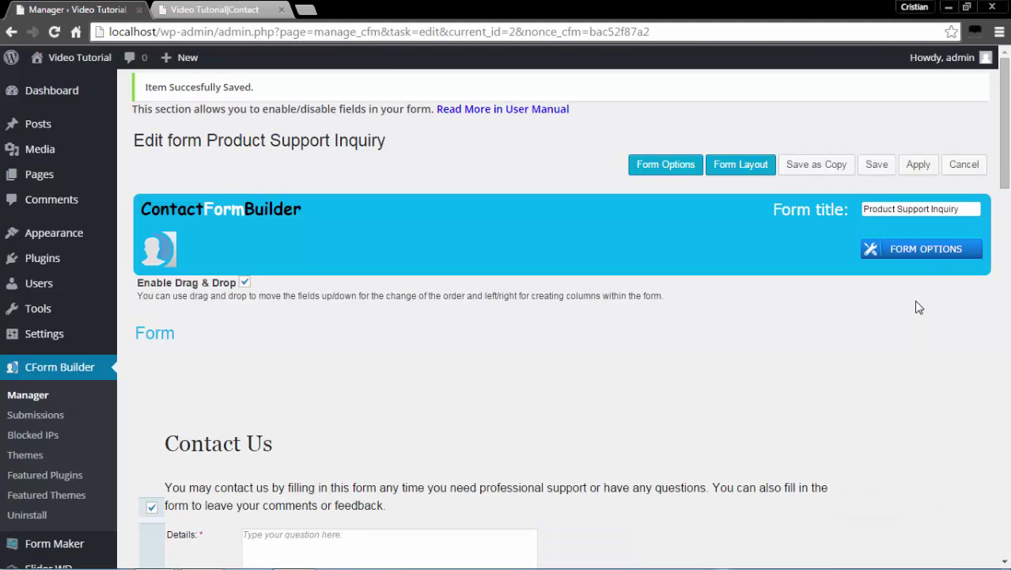
# Open the form options, review the available themes, preview the form in Theme 01 purple, and view the theme's CSS
pyautogui.click(924, 252)
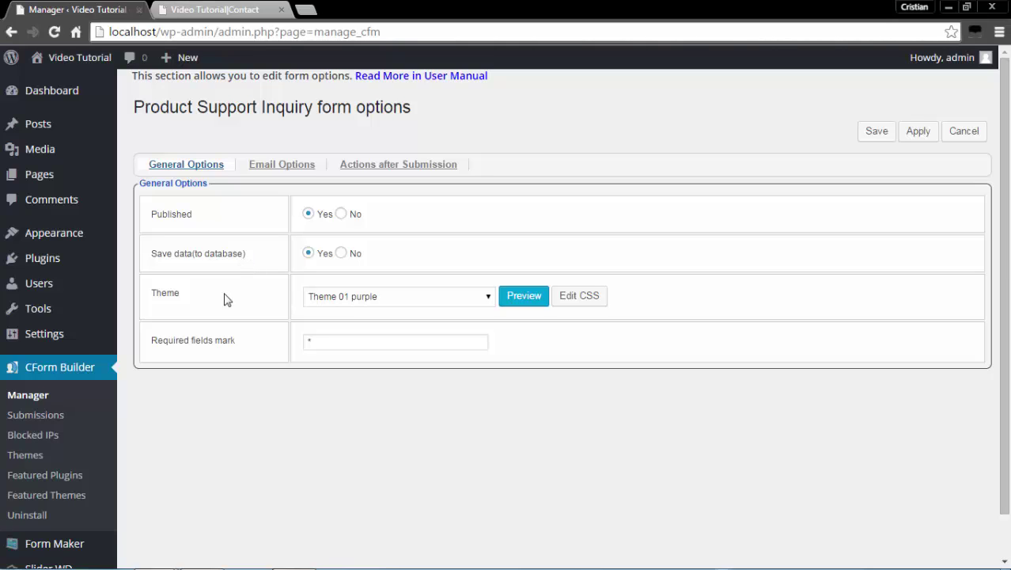
pyautogui.click(409, 303)
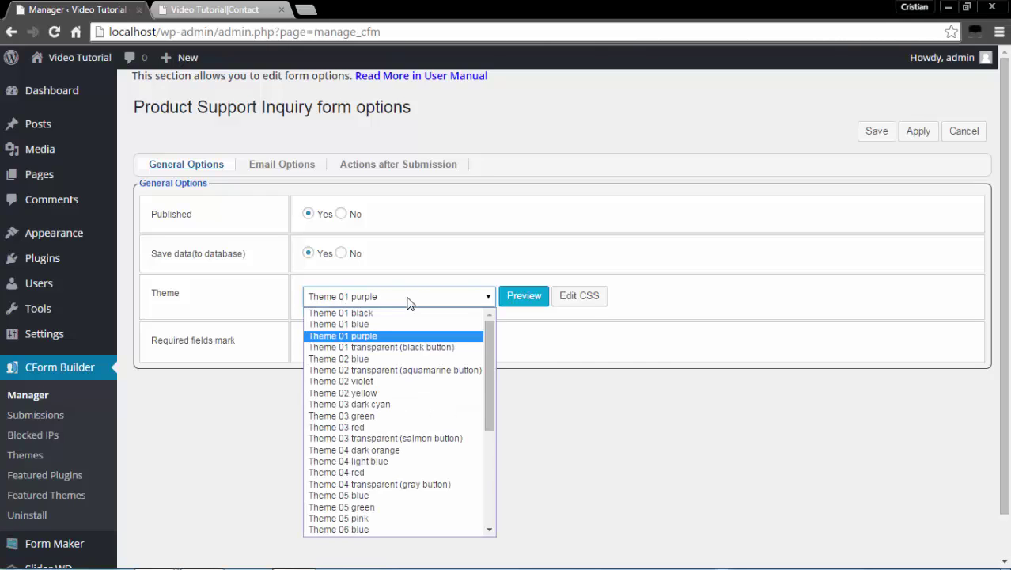
pyautogui.click(507, 250)
pyautogui.click(526, 295)
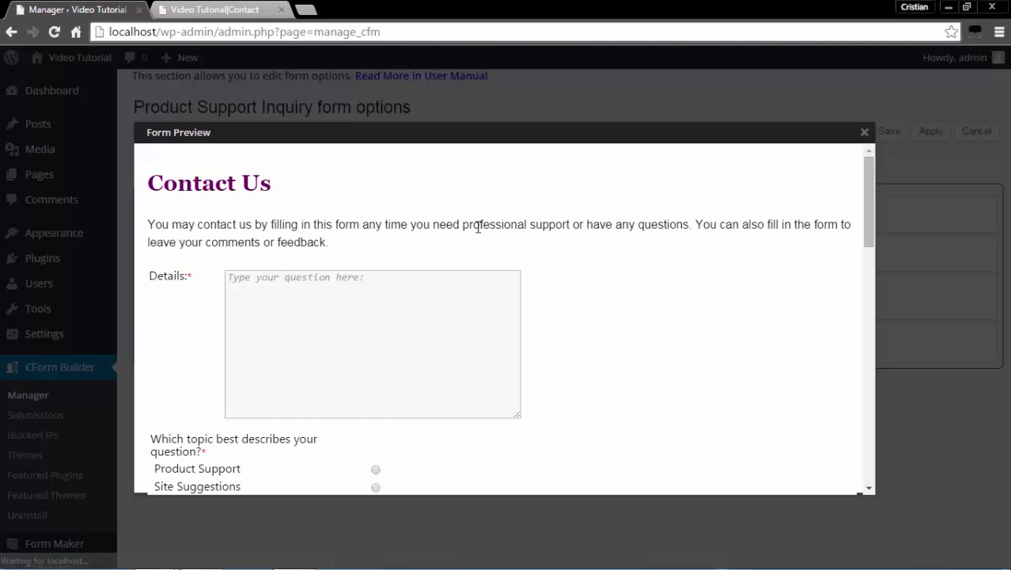
pyautogui.click(865, 133)
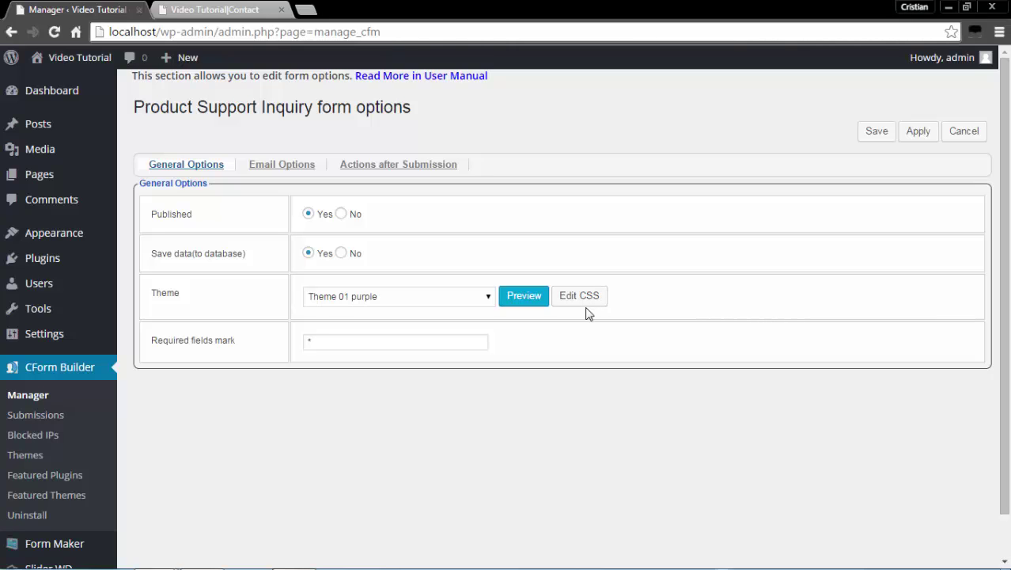
pyautogui.click(585, 300)
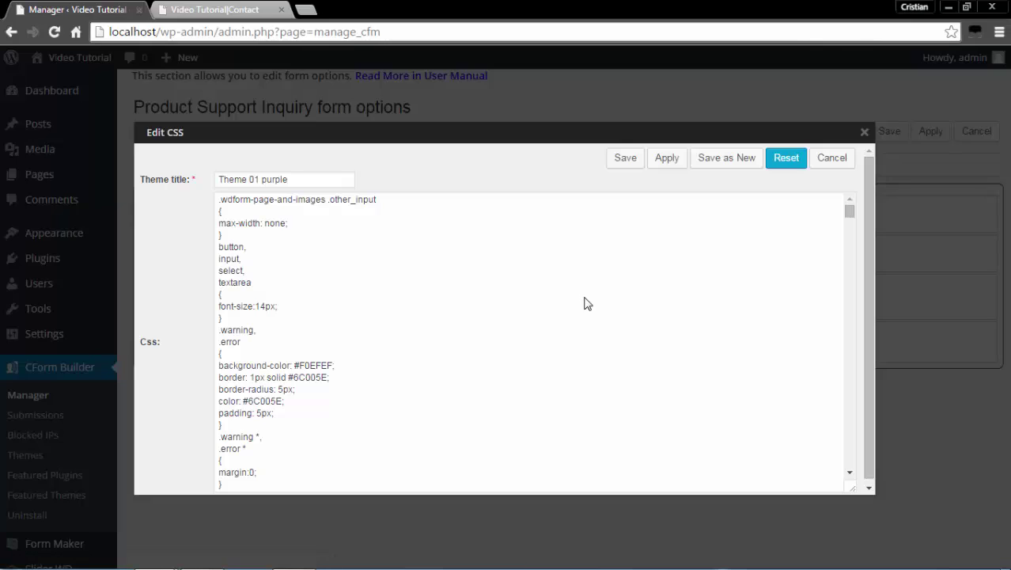
pyautogui.click(837, 161)
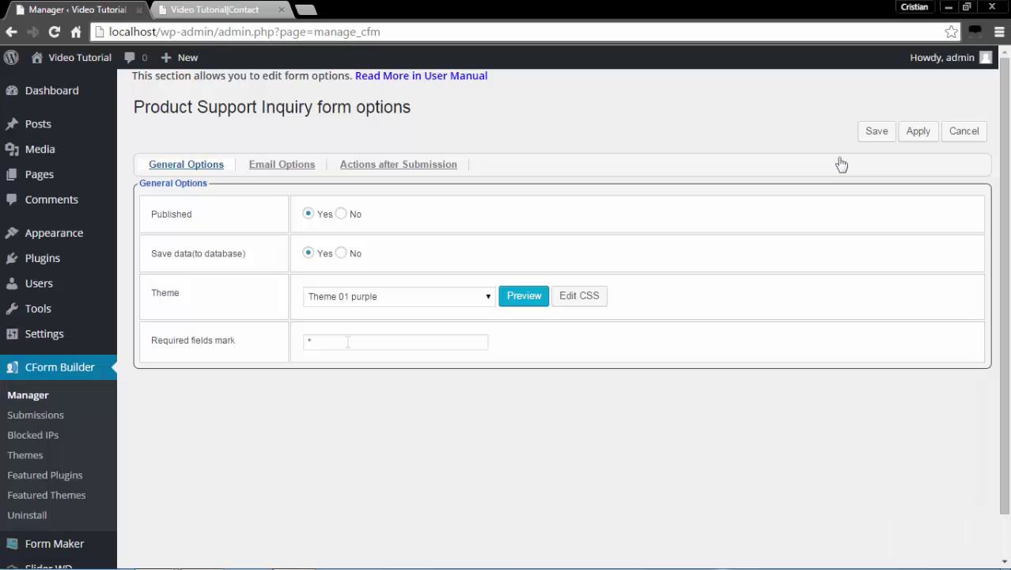
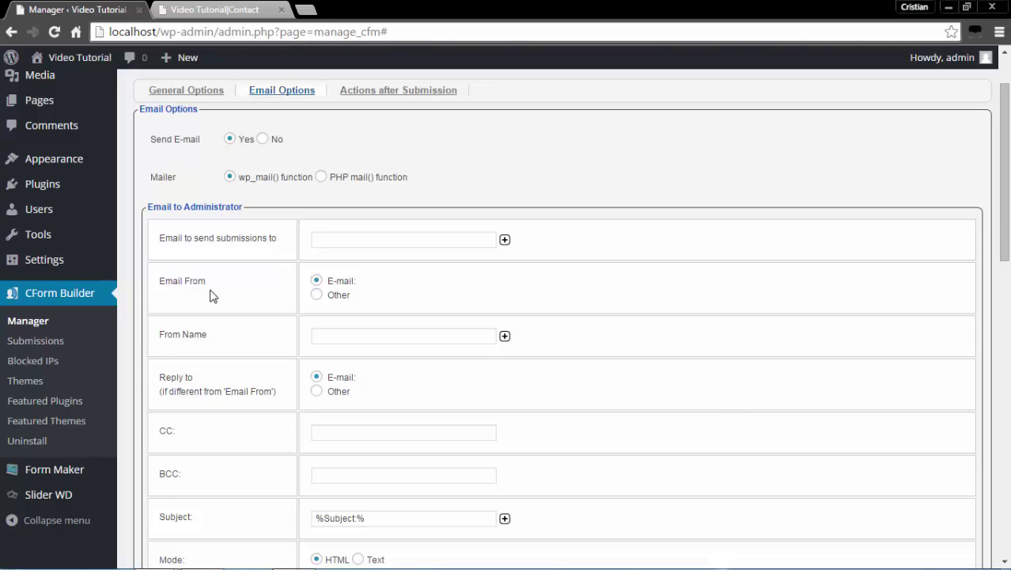
# Examine the administrator email options, including From Name, Reply to, and the custom text with its %all% placeholder in text mode
pyautogui.click(399, 336)
pyautogui.click(243, 379)
pyautogui.scroll(-4, 250, 372)
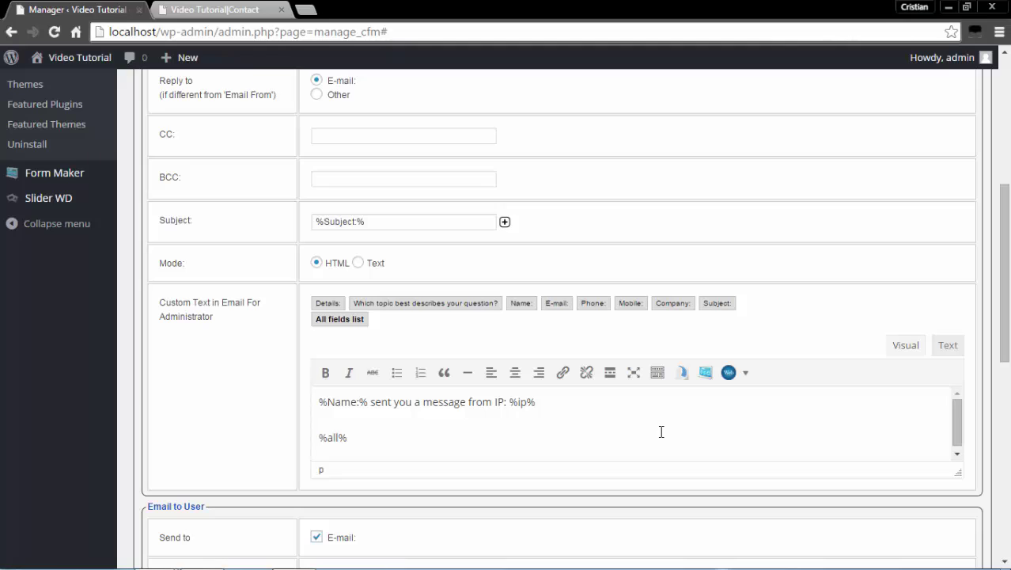
pyautogui.click(949, 345)
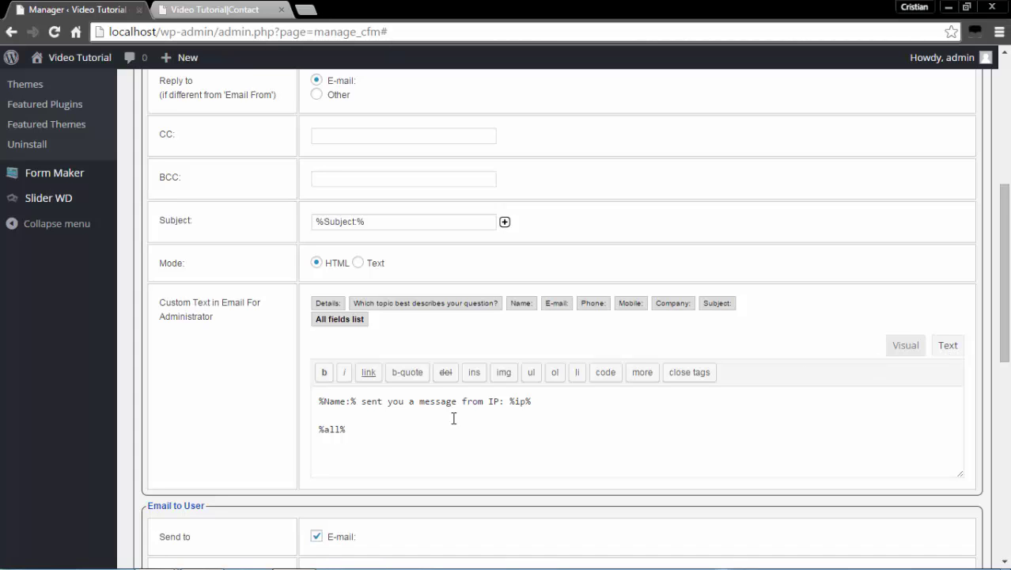
pyautogui.moveTo(341, 430); pyautogui.dragTo(333, 429)
pyautogui.moveTo(333, 430); pyautogui.dragTo(322, 430)
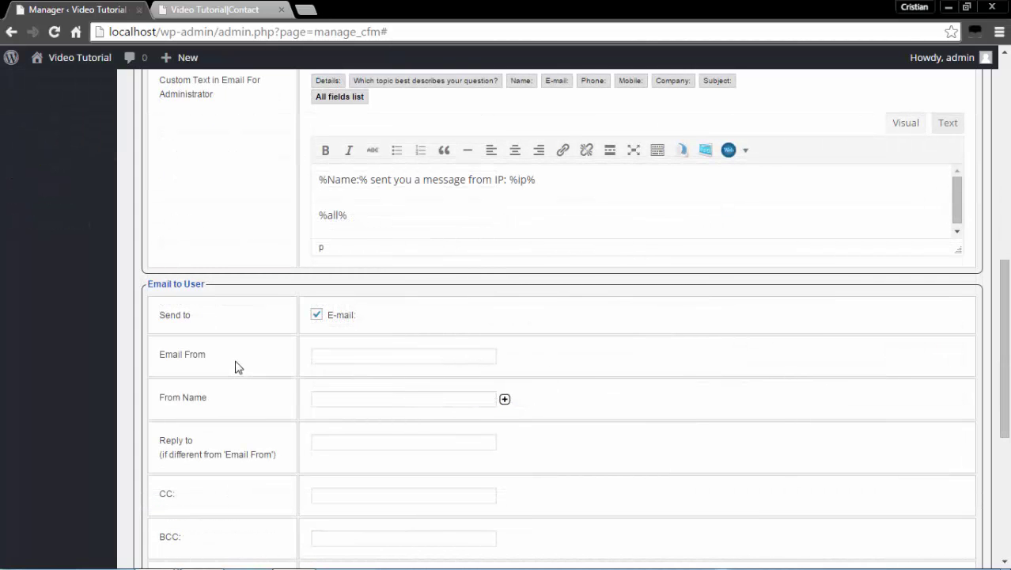
# Examine the user email options, including Send to, Email From, From Name field placeholders, Reply to, and the custom text
pyautogui.scroll(-2, 237, 366)
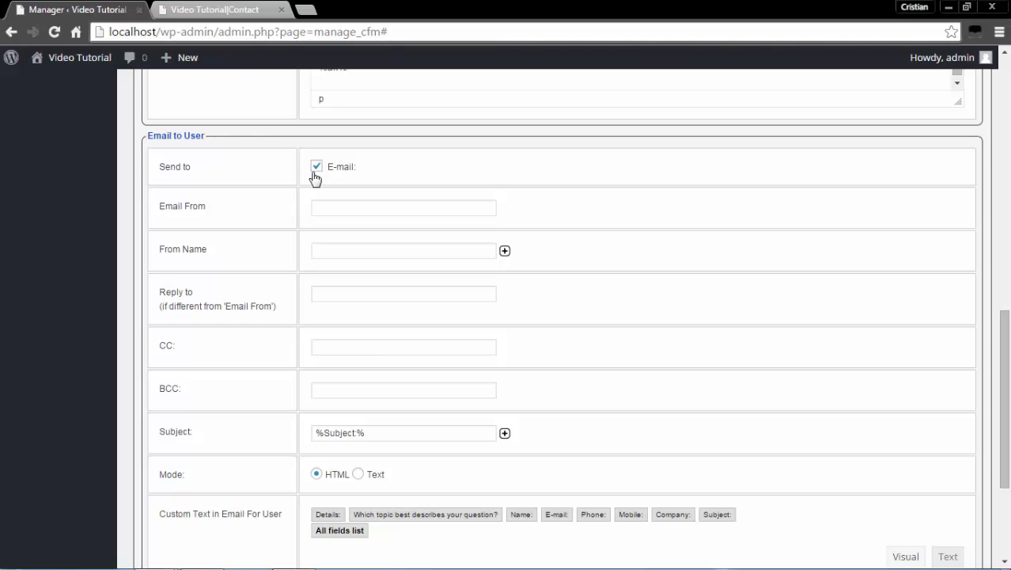
pyautogui.click(340, 204)
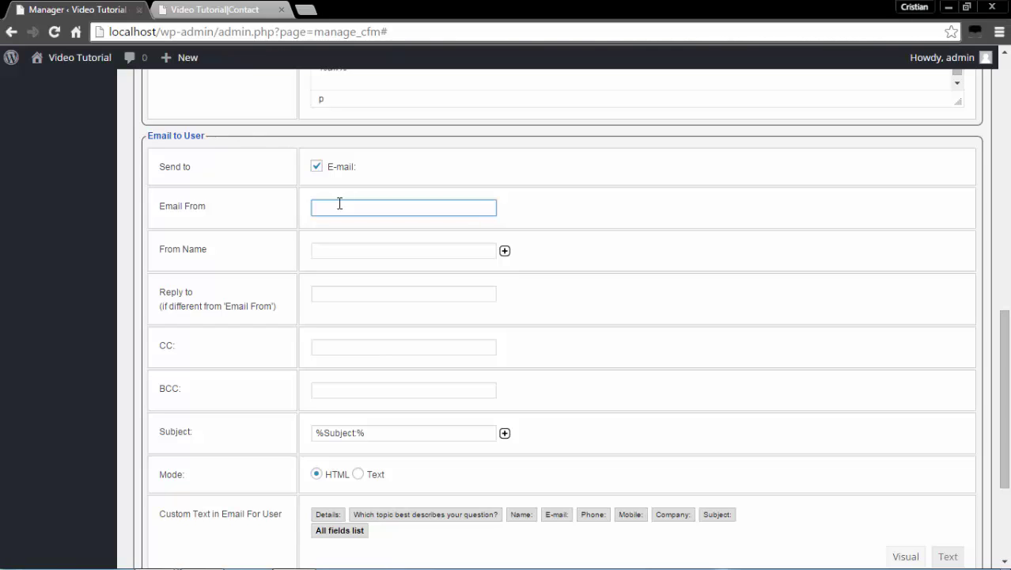
pyautogui.click(338, 246)
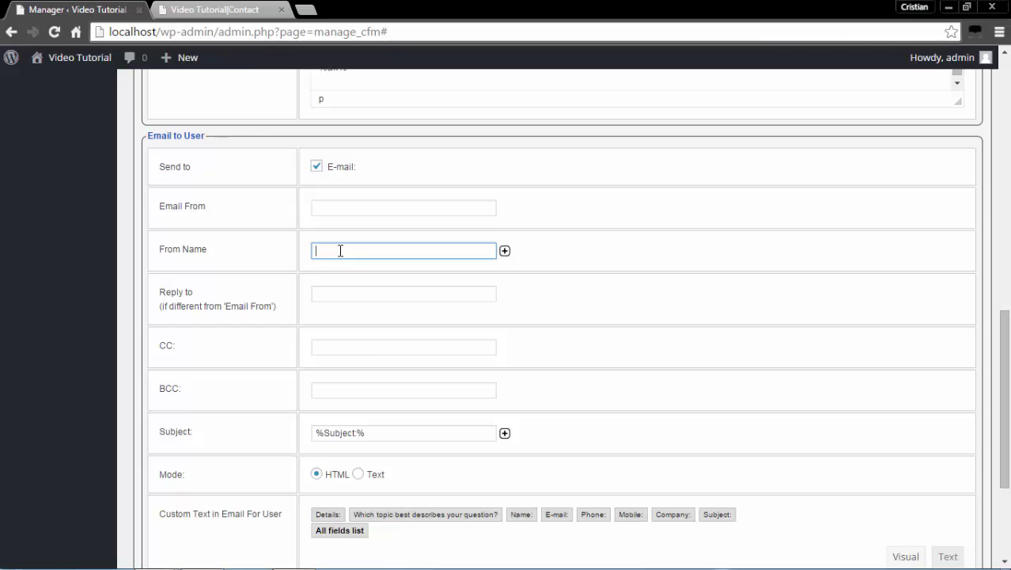
pyautogui.click(505, 251)
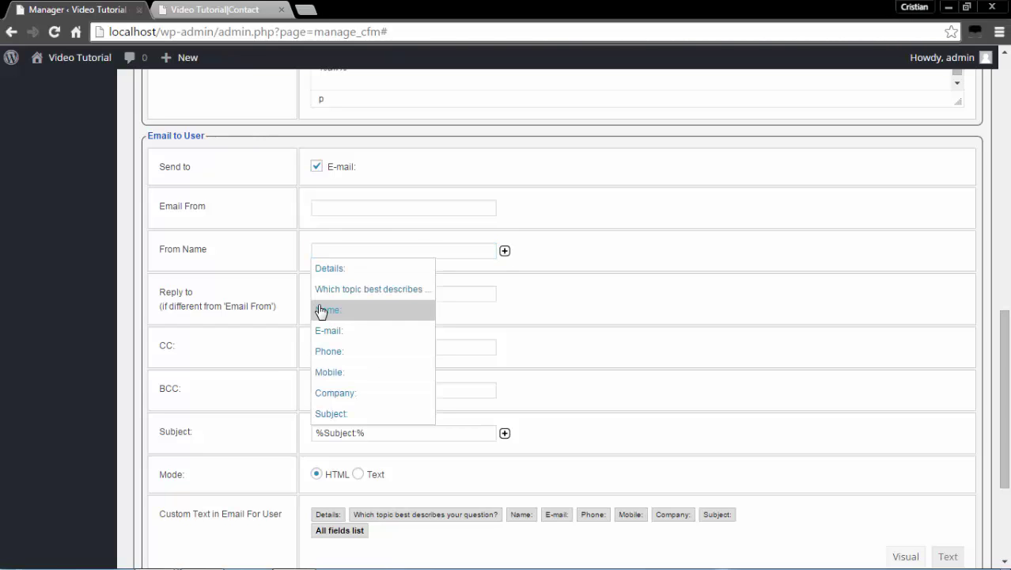
pyautogui.click(379, 295)
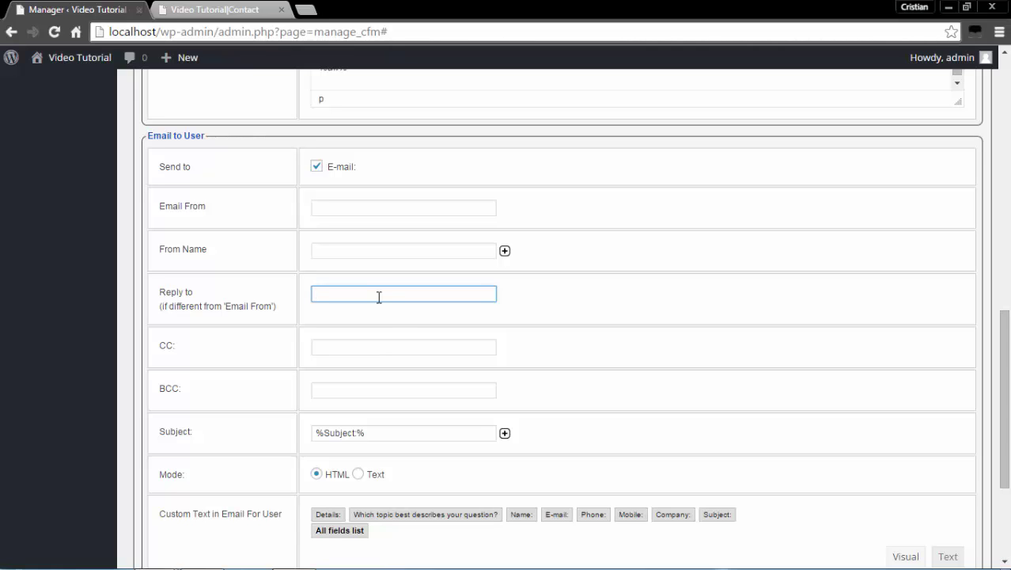
pyautogui.scroll(-3, 634, 299)
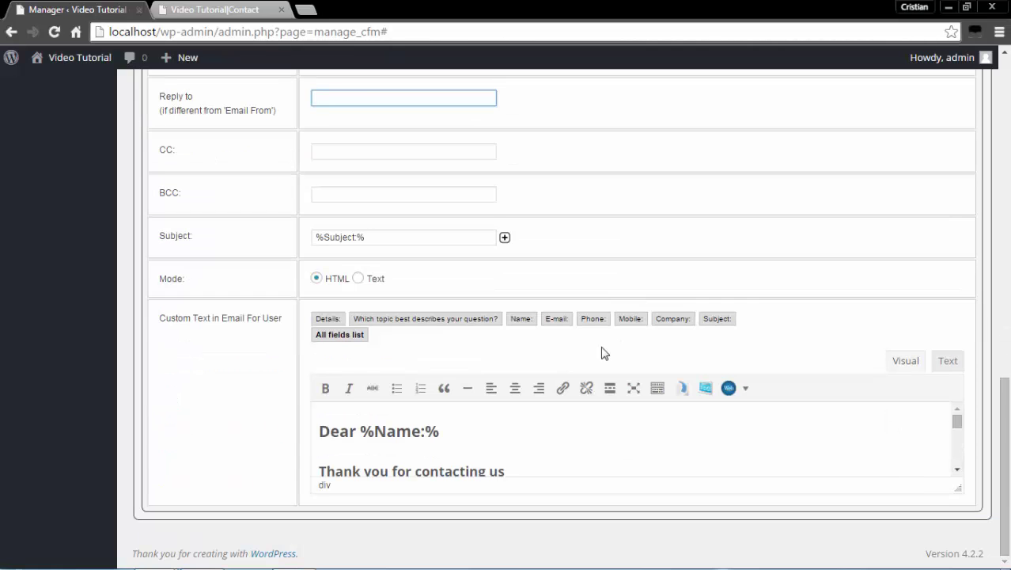
pyautogui.click(539, 434)
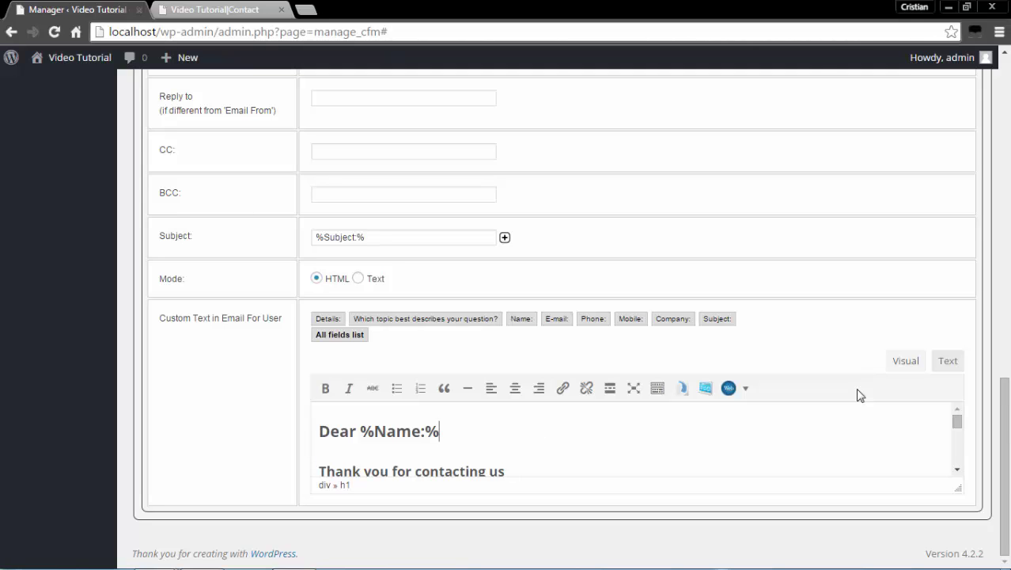
# Open the form's actions after submission and explore the Stay on Form, Page and URL action types with their settings
pyautogui.scroll(10, 551, 264)
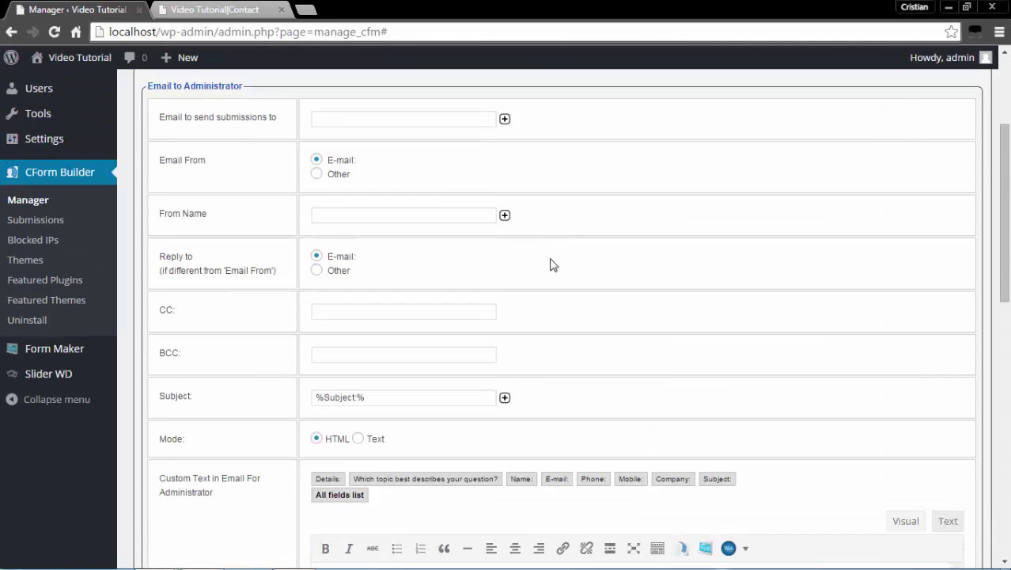
pyautogui.scroll(5, 550, 265)
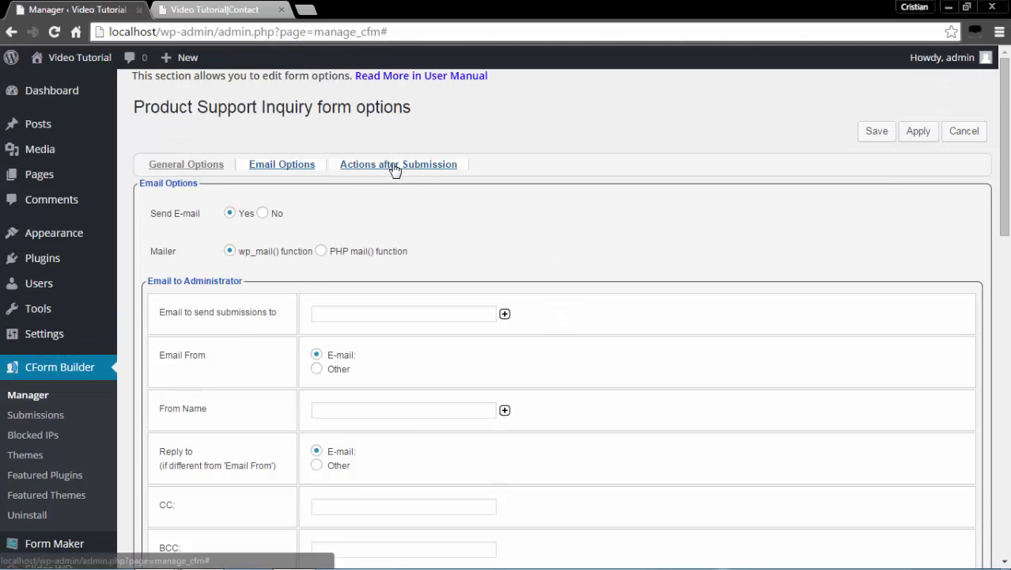
pyautogui.click(394, 167)
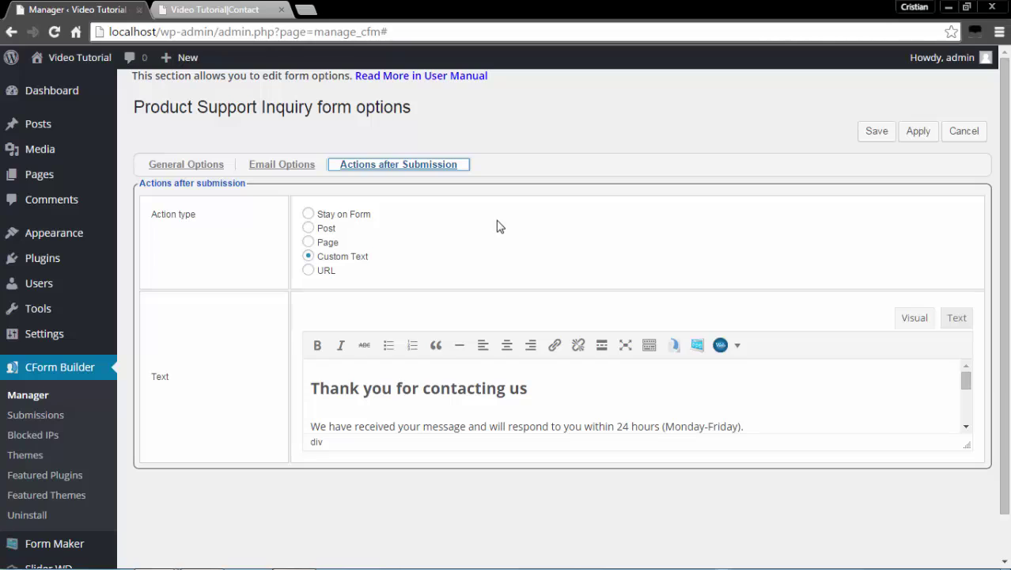
pyautogui.click(309, 215)
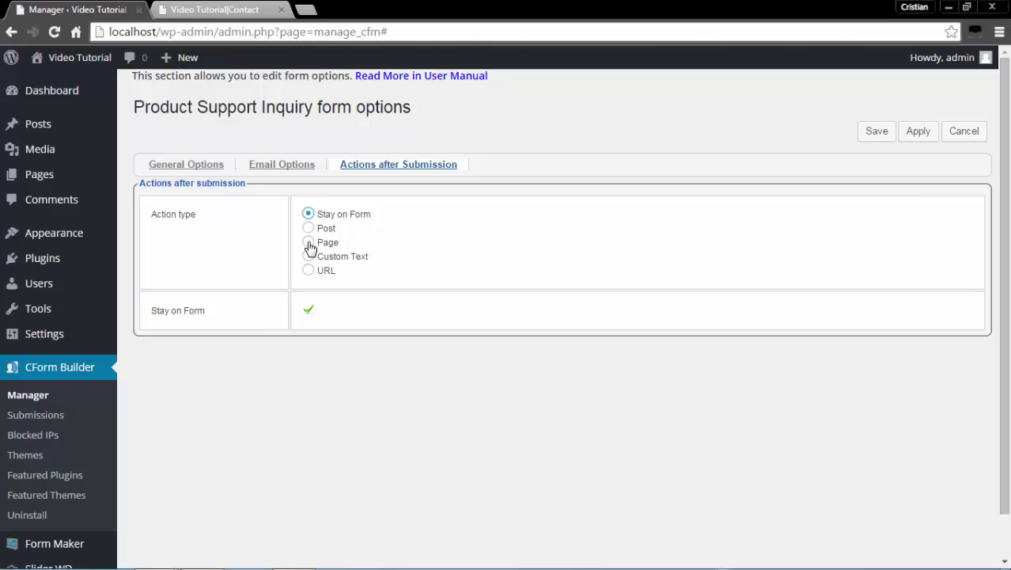
pyautogui.click(310, 244)
pyautogui.click(395, 313)
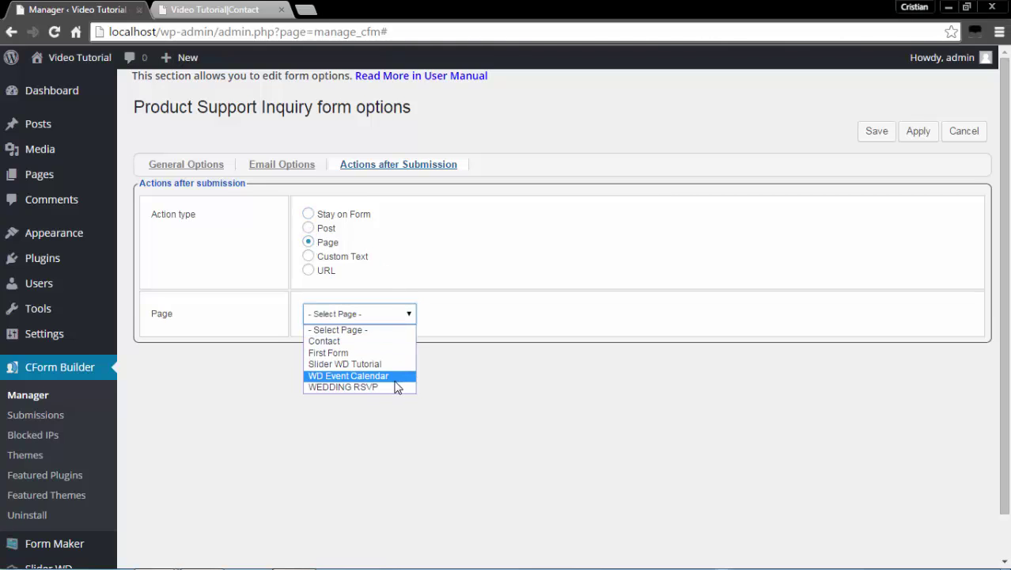
pyautogui.click(309, 258)
pyautogui.click(309, 258)
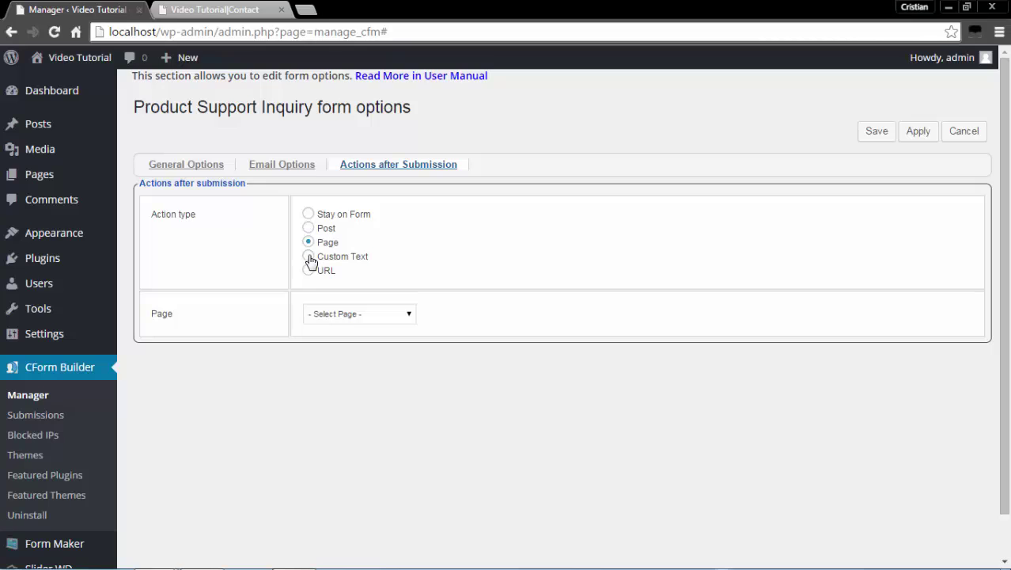
pyautogui.click(309, 271)
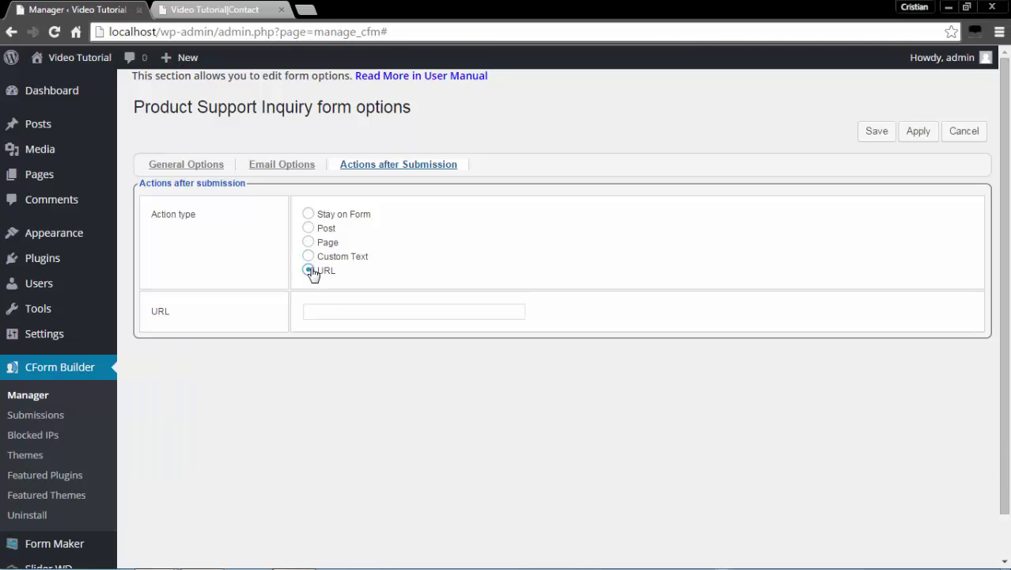
pyautogui.click(340, 314)
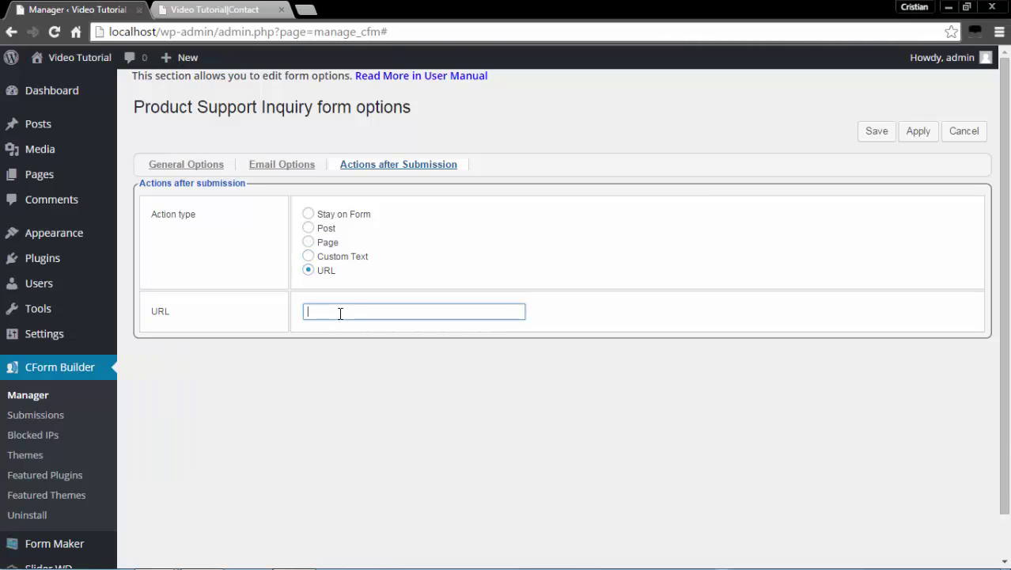
# Set the action after submission to Custom Text, review its thank-you message, and apply the form options
pyautogui.click(308, 257)
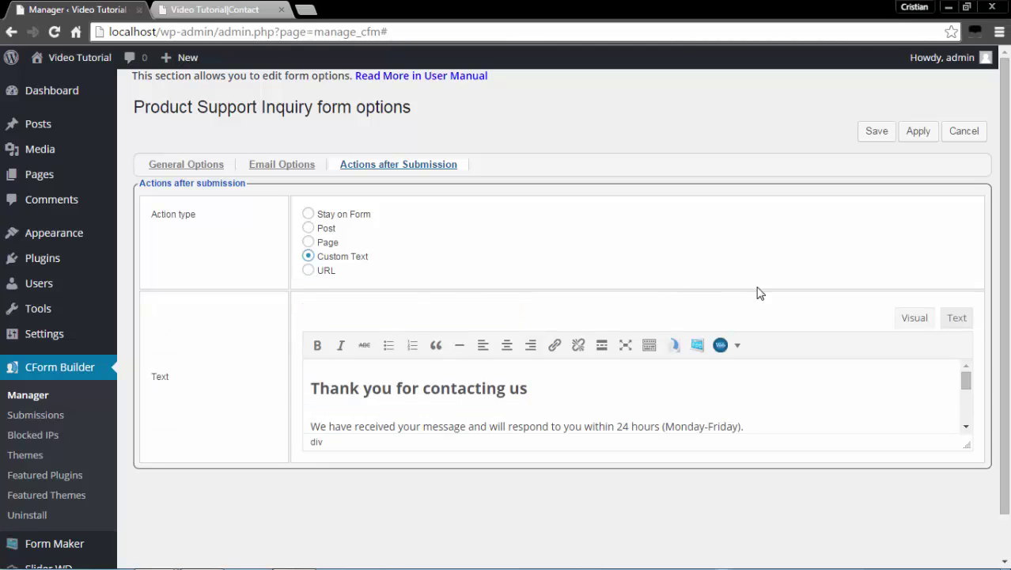
pyautogui.scroll(-1, 791, 307)
pyautogui.click(965, 340)
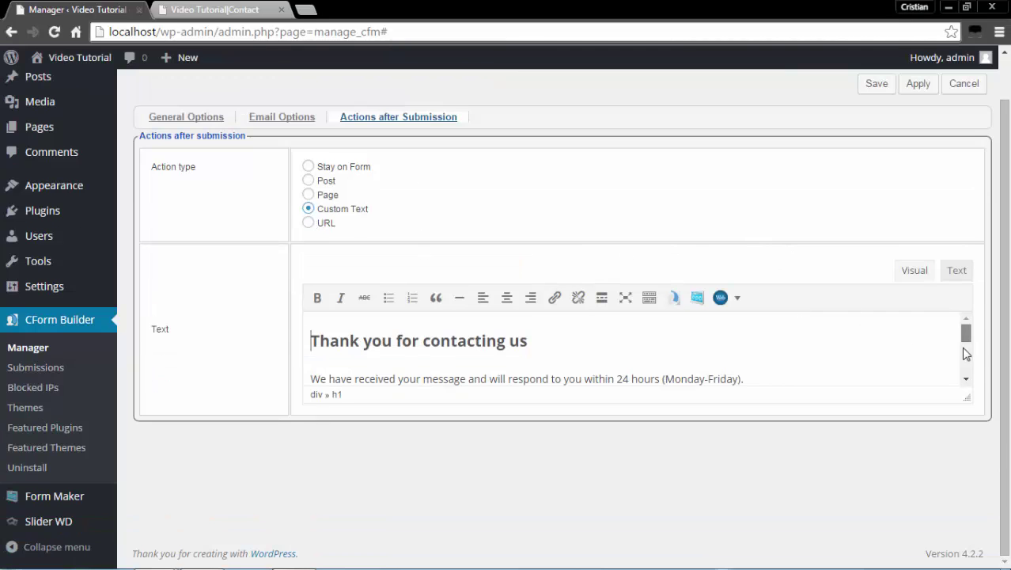
pyautogui.moveTo(964, 348); pyautogui.dragTo(969, 316)
pyautogui.scroll(1, 618, 441)
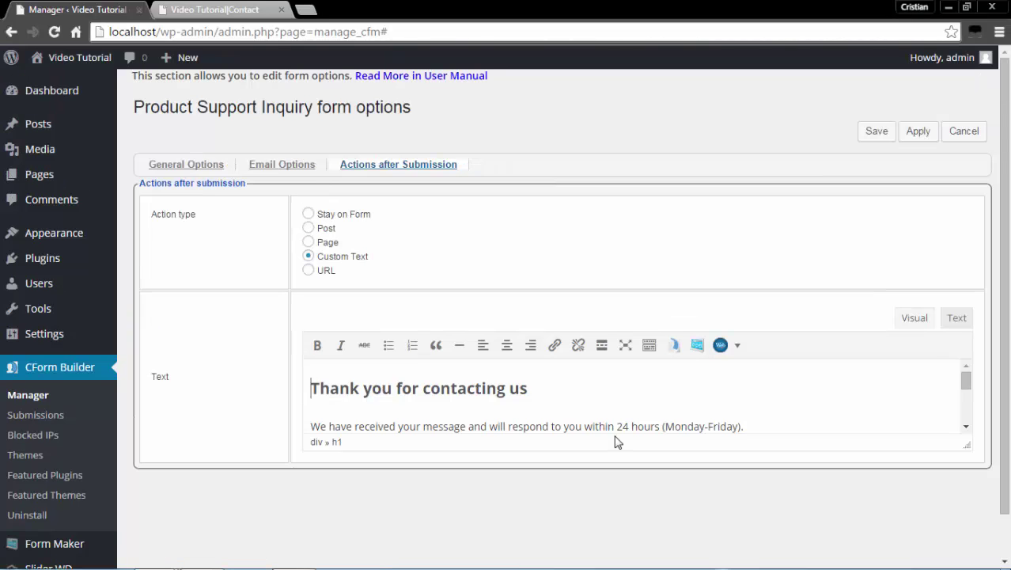
pyautogui.click(917, 135)
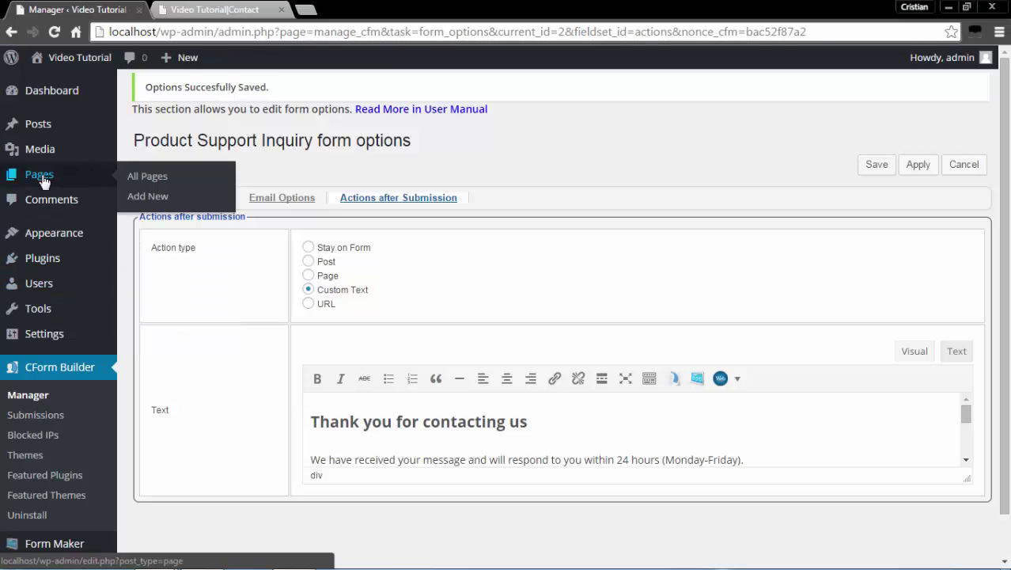
# Insert the Product Support Inquiry form into the existing Contact page with Contact Form Builder and update the page
pyautogui.click(44, 182)
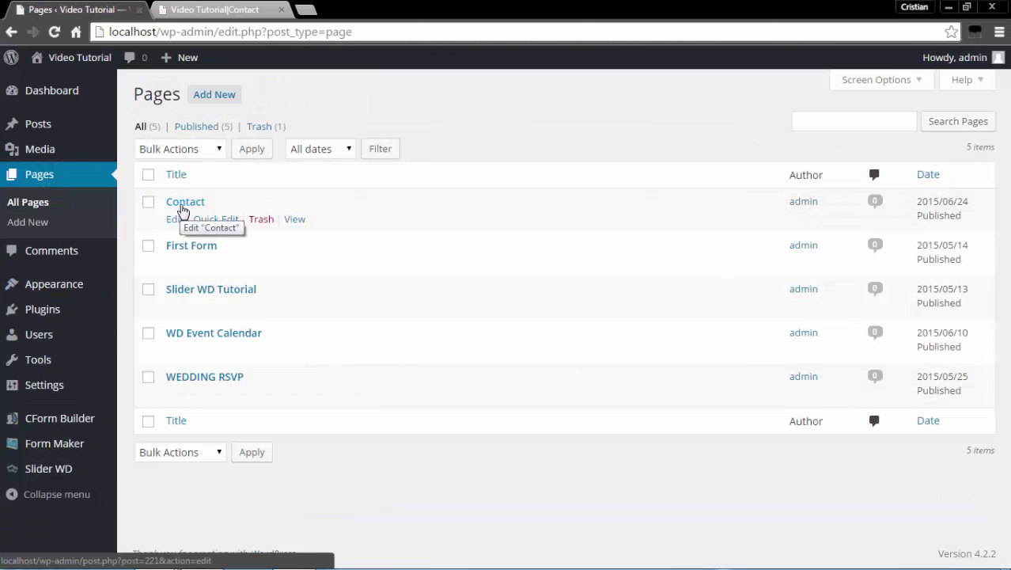
pyautogui.click(182, 207)
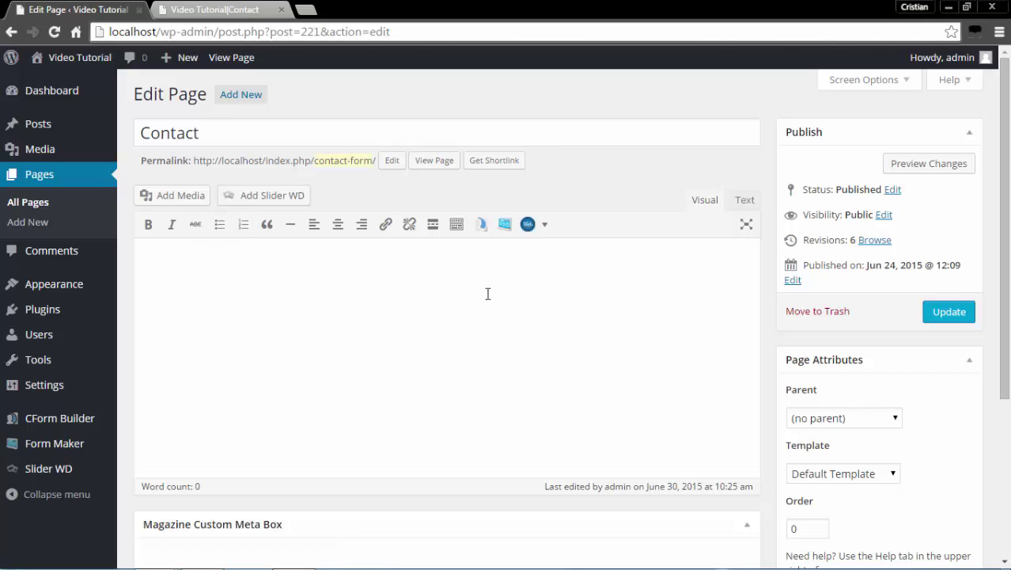
pyautogui.click(481, 226)
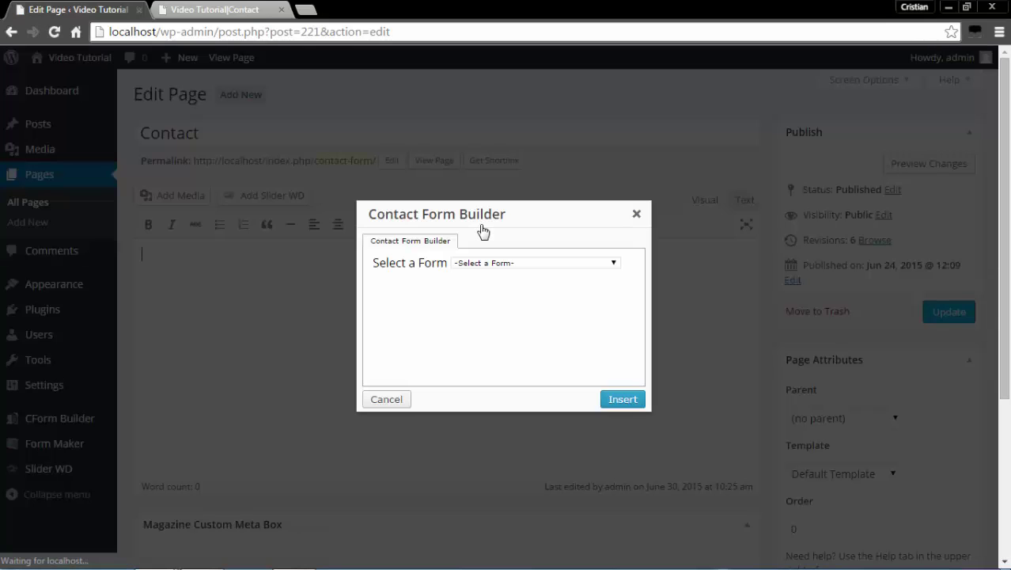
pyautogui.click(611, 263)
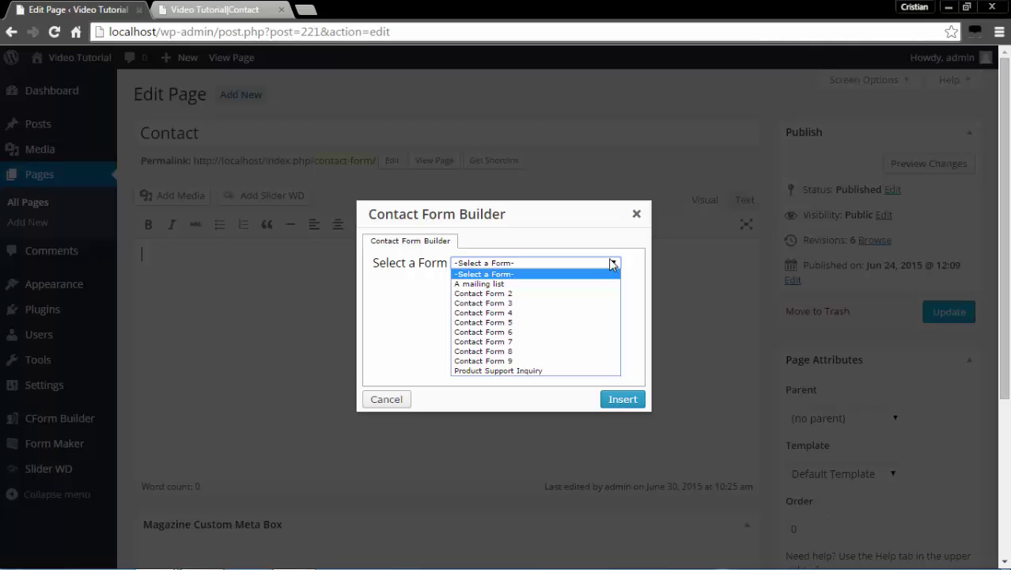
pyautogui.click(525, 372)
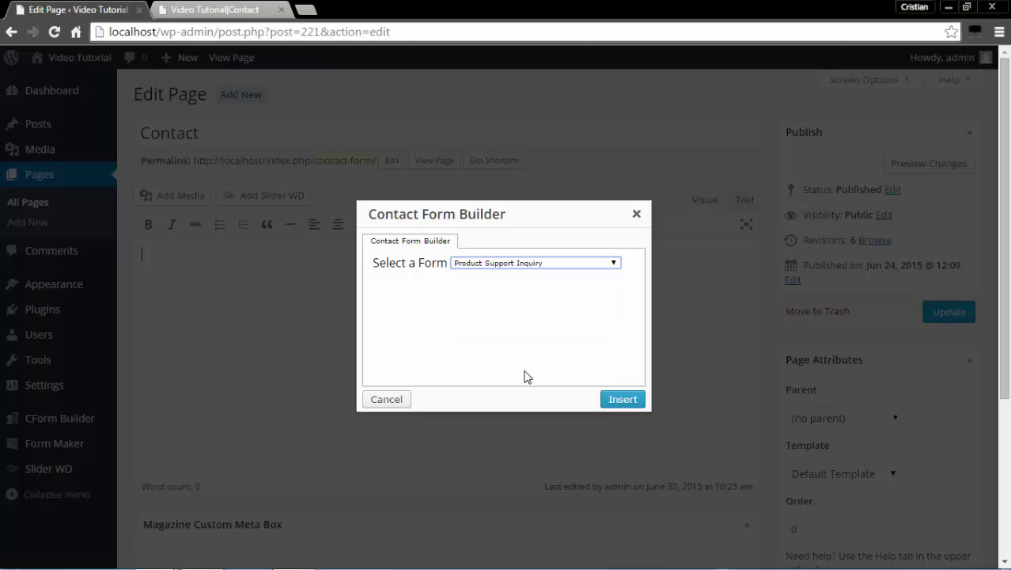
pyautogui.click(622, 399)
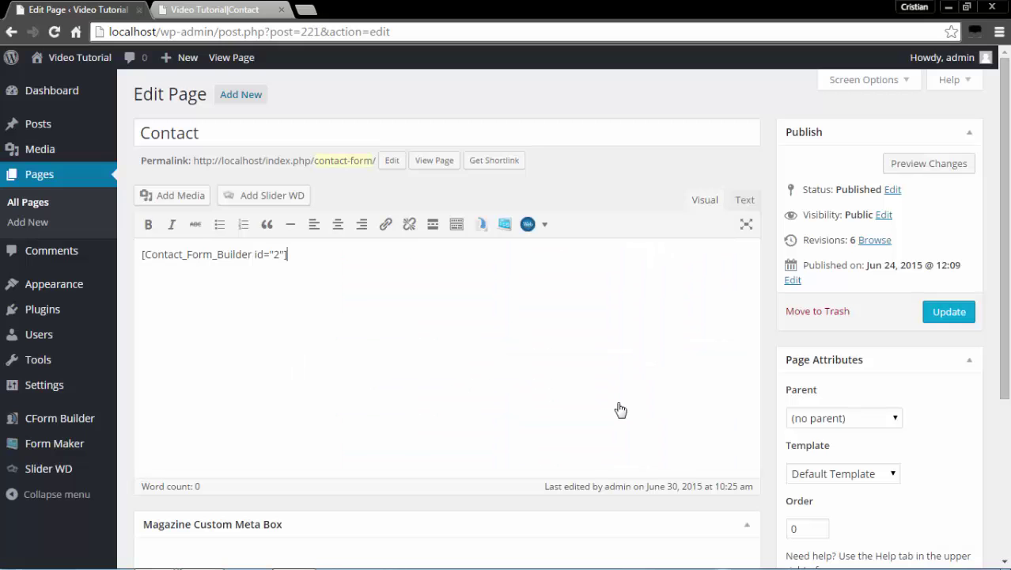
pyautogui.click(954, 317)
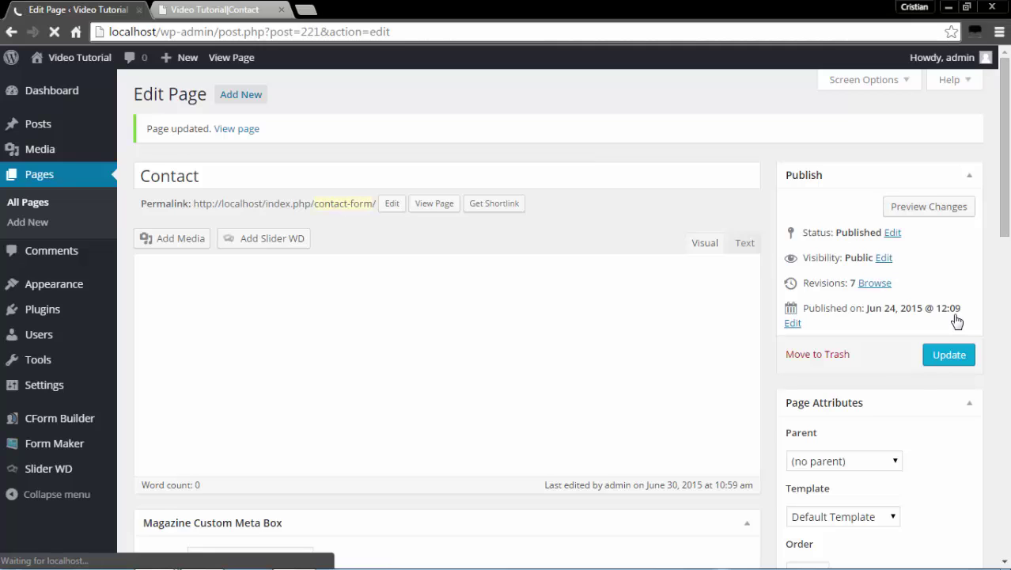
# Reload the published Contact page and review the whole embedded form, from the Contact Us heading to the company details
pyautogui.click(221, 12)
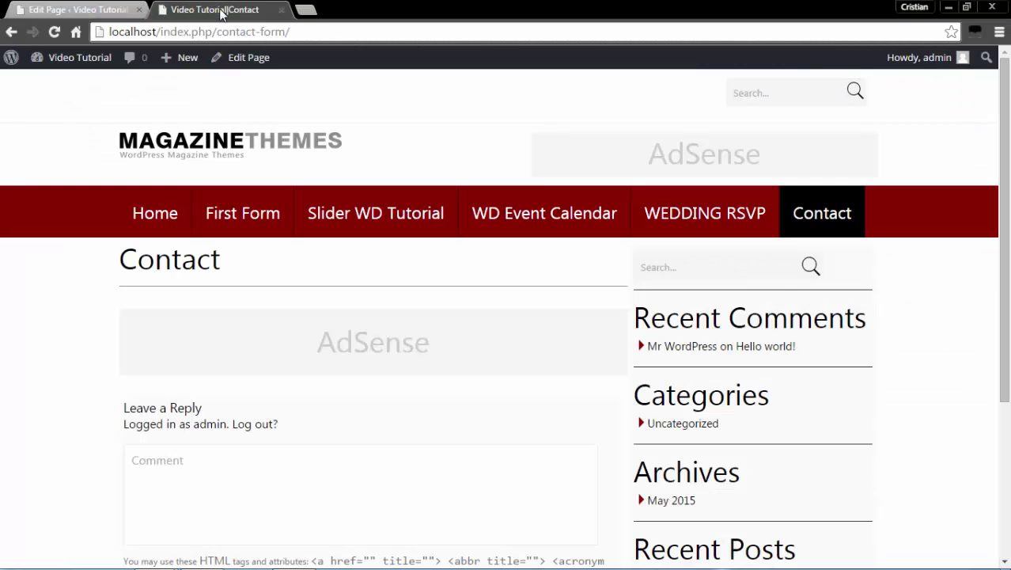
pyautogui.click(55, 32)
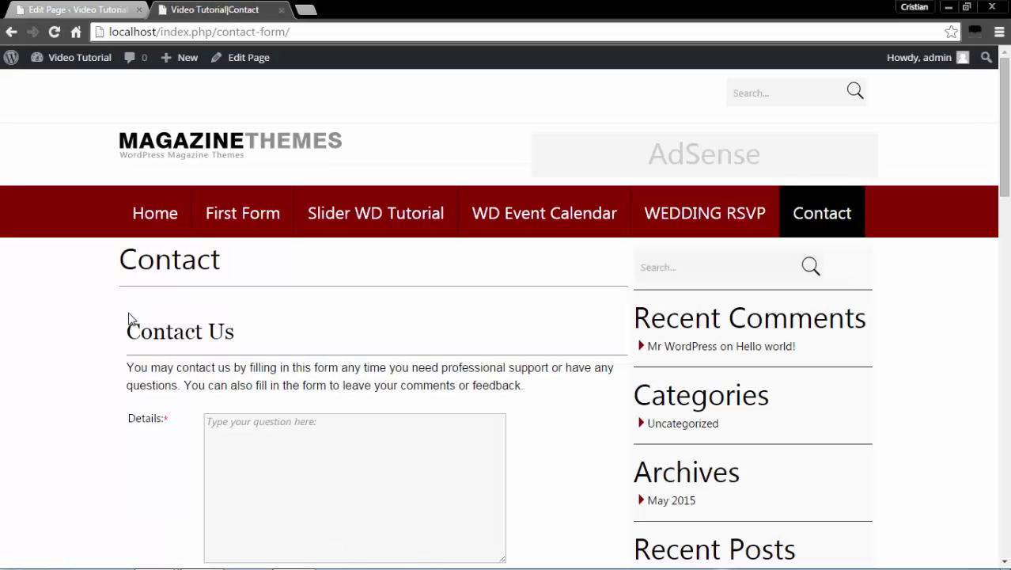
pyautogui.scroll(-2, 117, 327)
pyautogui.scroll(-1, 117, 327)
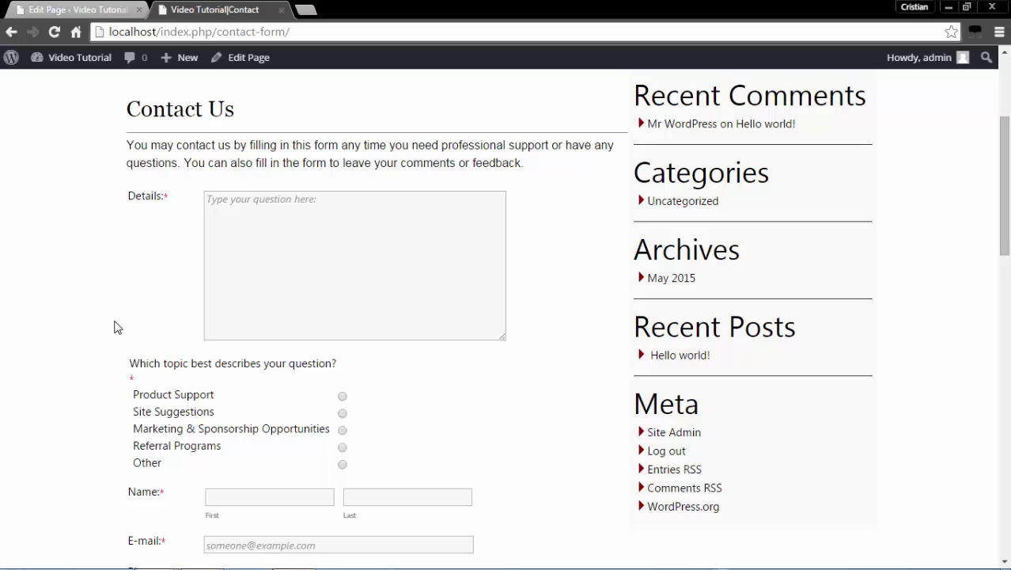
pyautogui.scroll(-4, 114, 326)
pyautogui.scroll(-7, 114, 327)
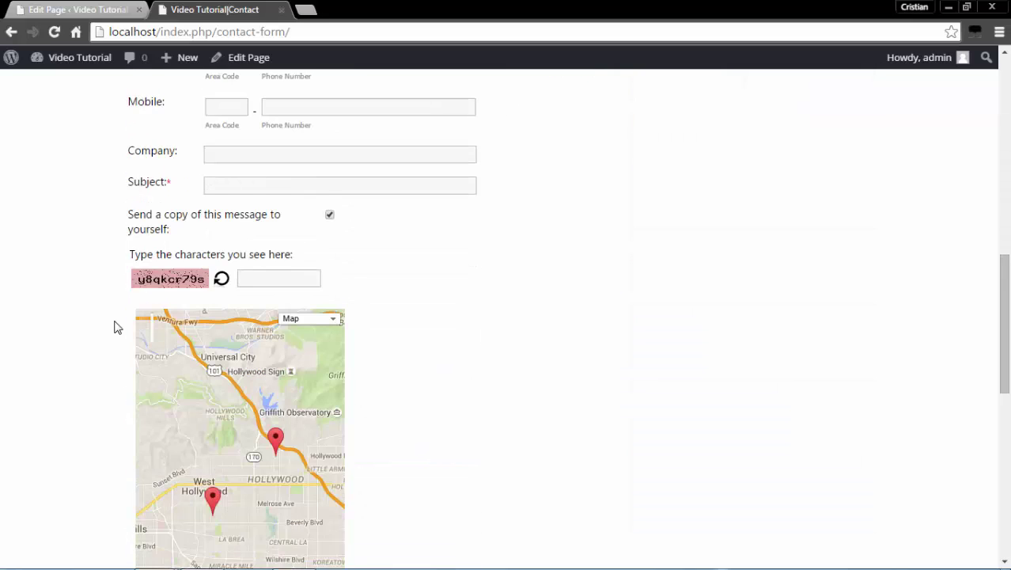
pyautogui.scroll(-2, 113, 327)
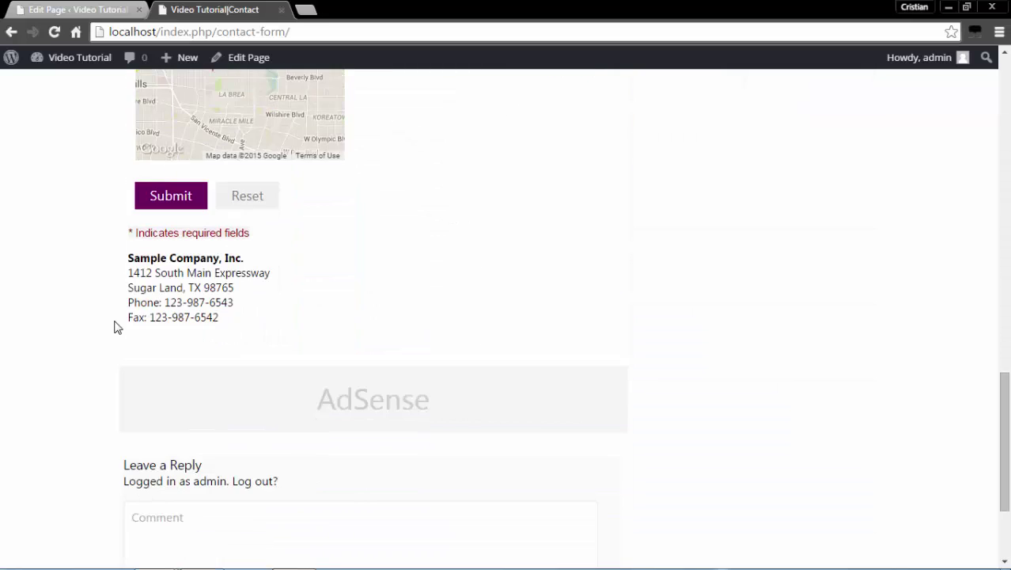
pyautogui.scroll(3, 114, 327)
pyautogui.scroll(13, 114, 327)
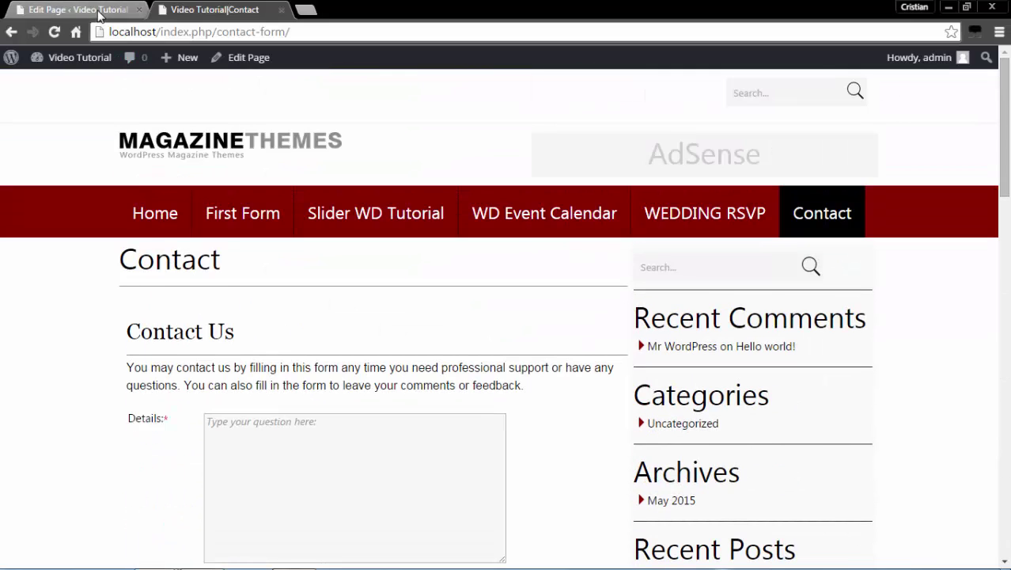
# Return to the WordPress admin and open the Contact Form Builder submissions
pyautogui.click(100, 8)
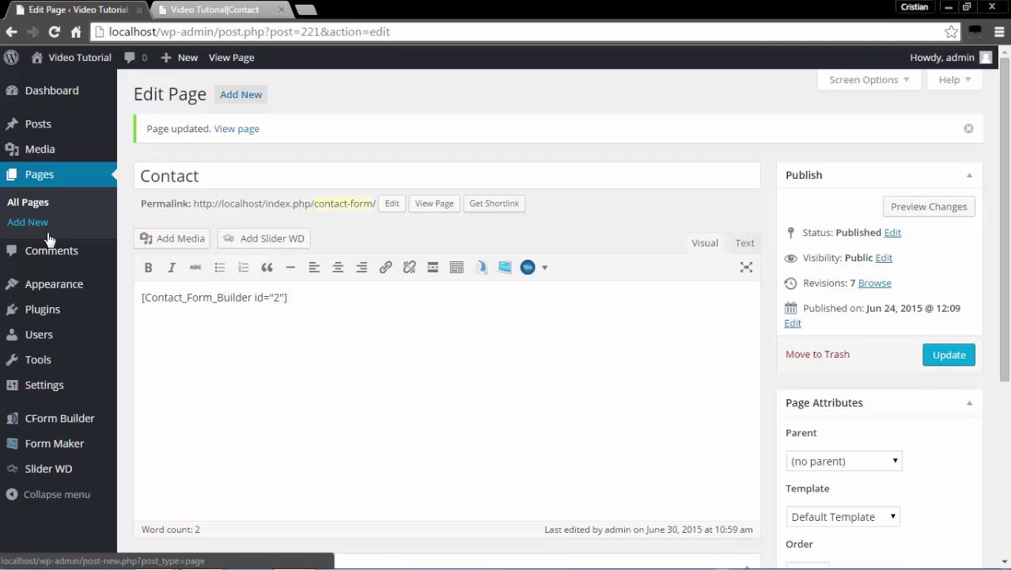
pyautogui.moveTo(63, 427)
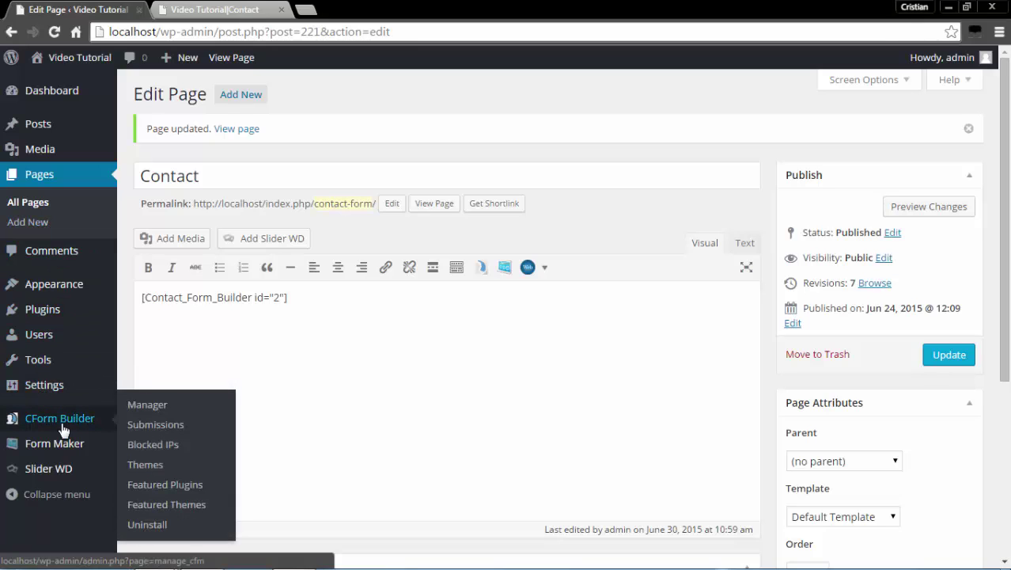
pyautogui.click(150, 427)
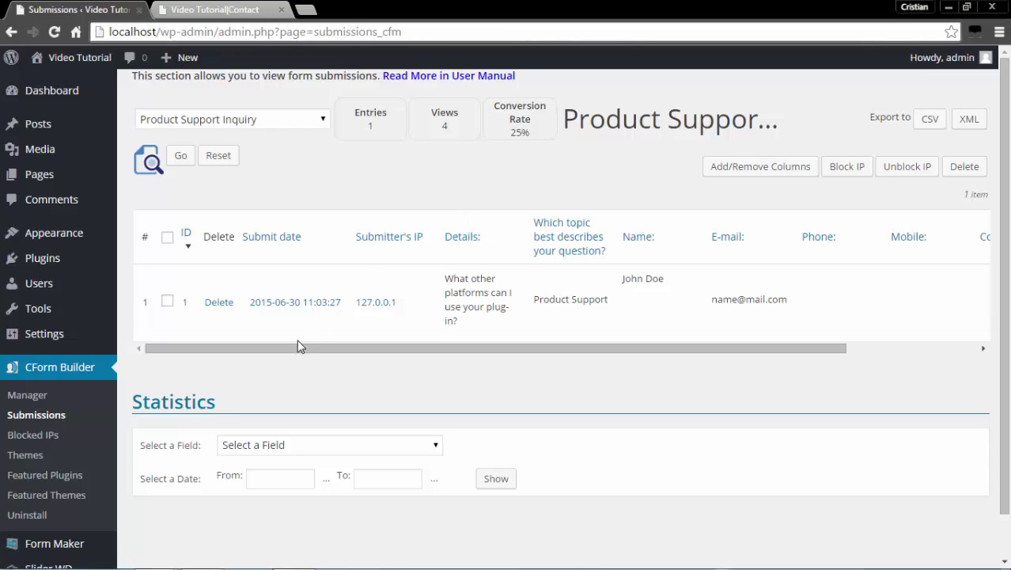
# Show the submission statistics for the "Which topic best describes your question?" field and review the results by choice
pyautogui.click(308, 450)
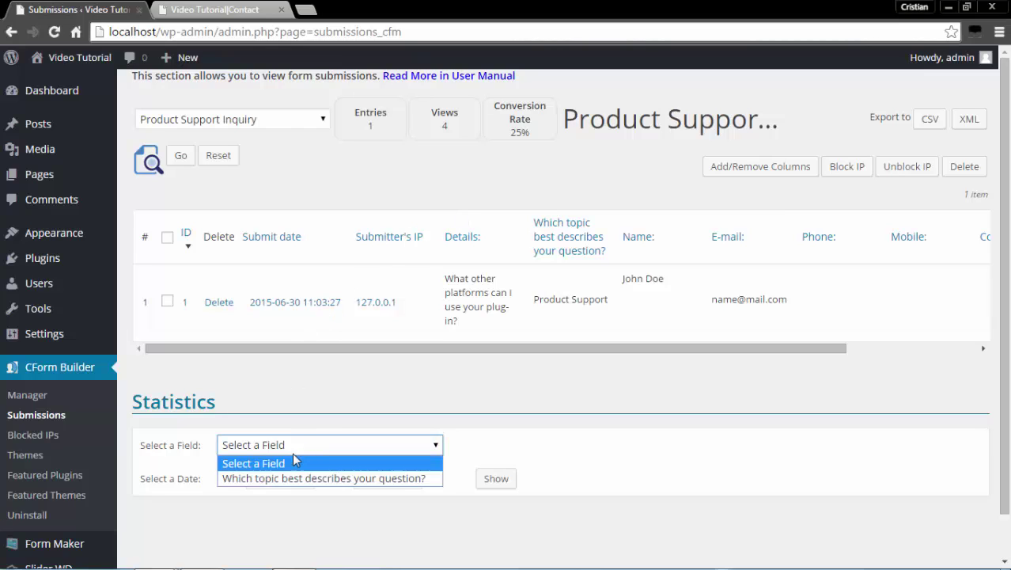
pyautogui.click(280, 479)
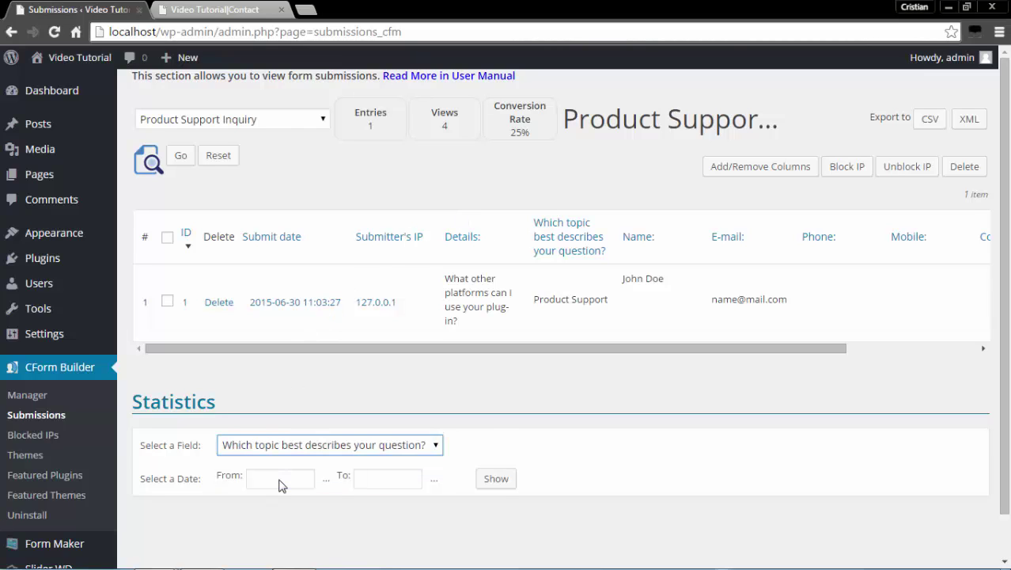
pyautogui.click(496, 478)
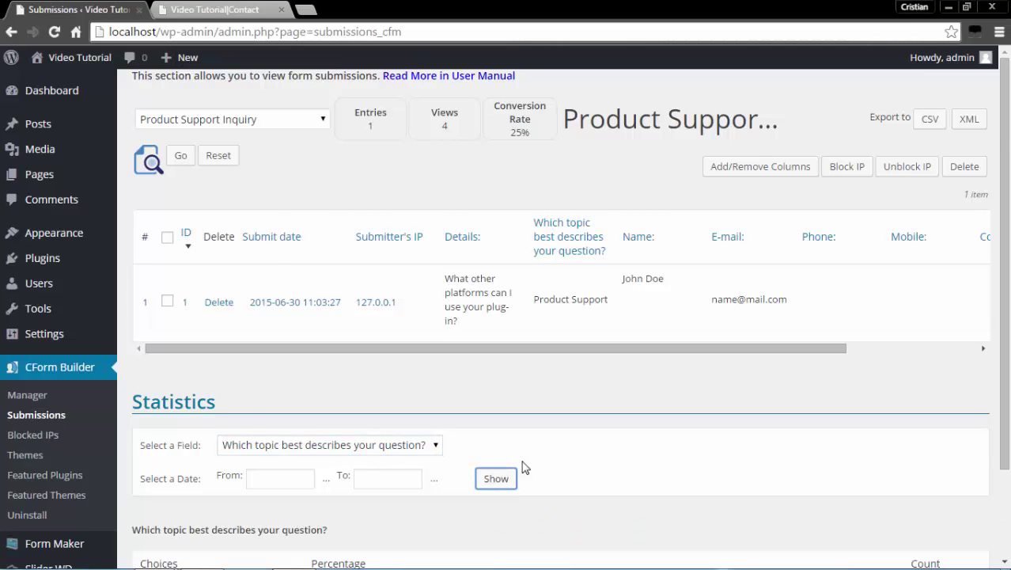
pyautogui.scroll(-3, 519, 465)
# Select the submission in the list and review which columns can be added or removed, leaving the column selection as is
pyautogui.click(169, 304)
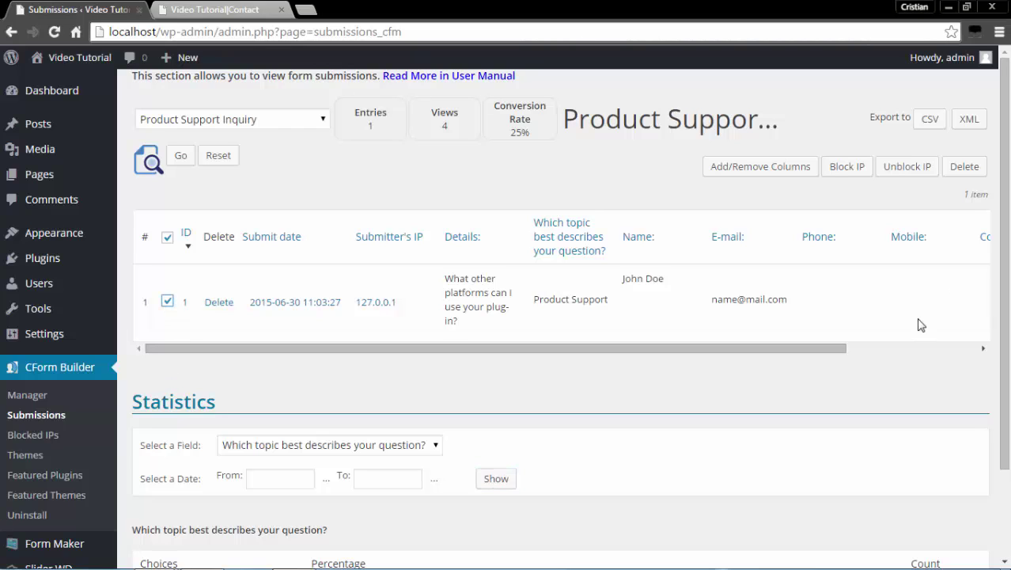
pyautogui.click(759, 179)
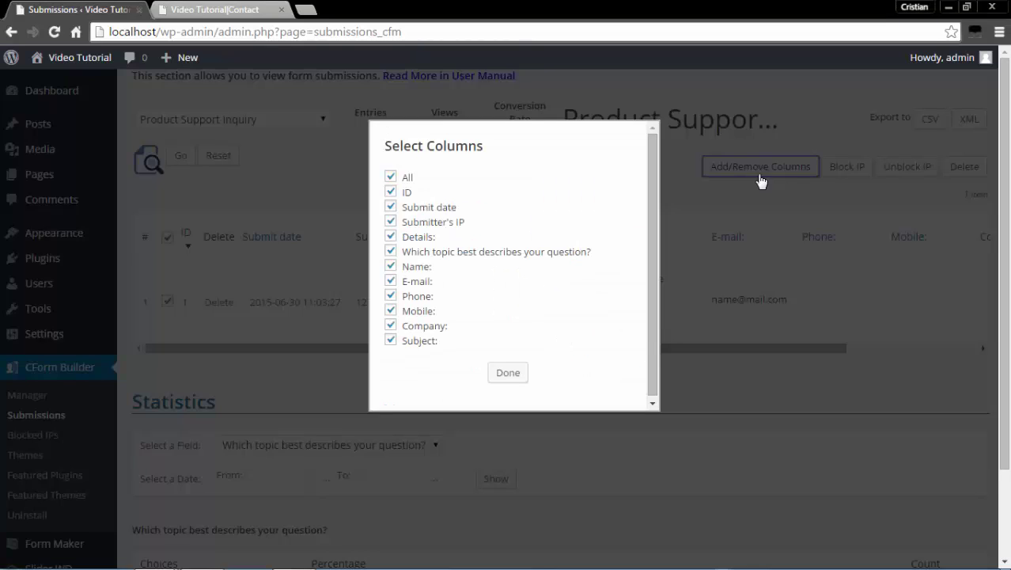
pyautogui.click(759, 180)
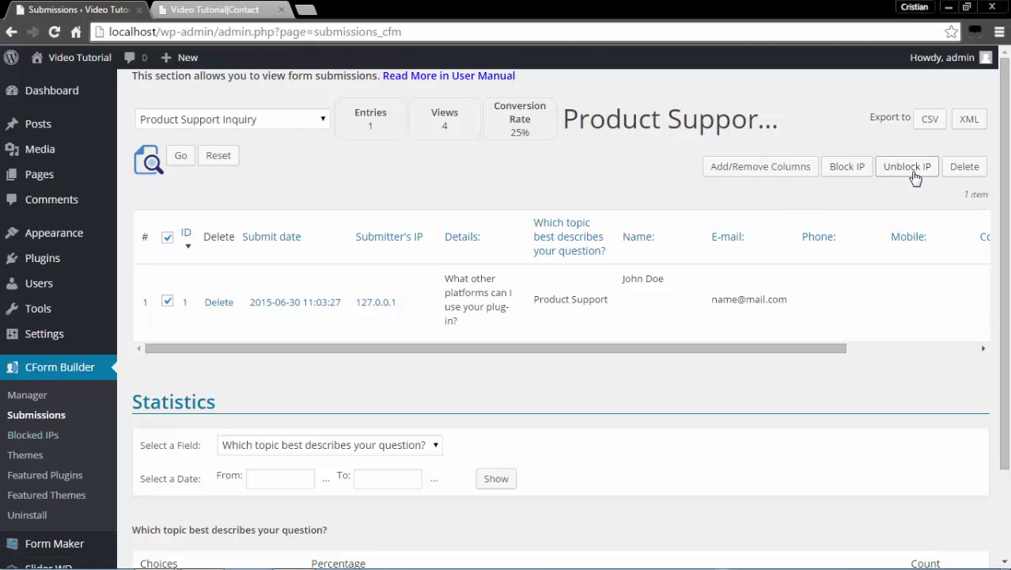
# Open the Blocked IPs section of Contact Form Builder and examine the entry field for adding an IP
pyautogui.click(19, 438)
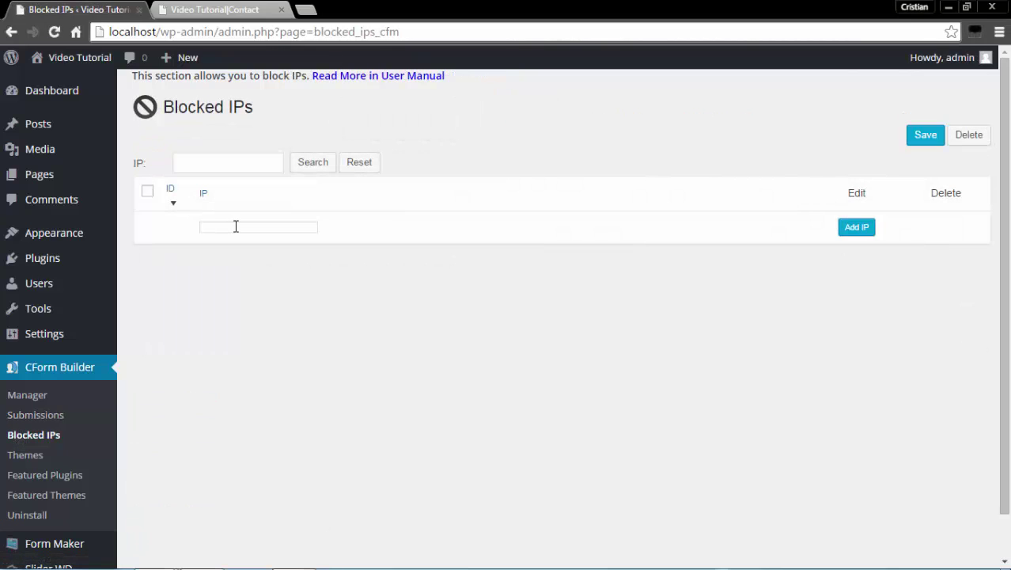
pyautogui.click(235, 226)
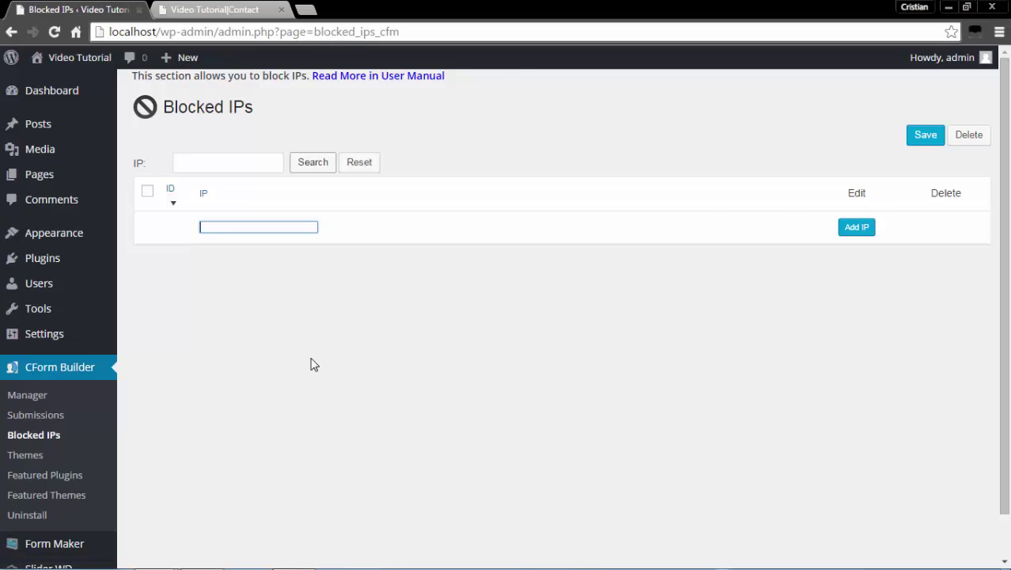
pyautogui.click(526, 352)
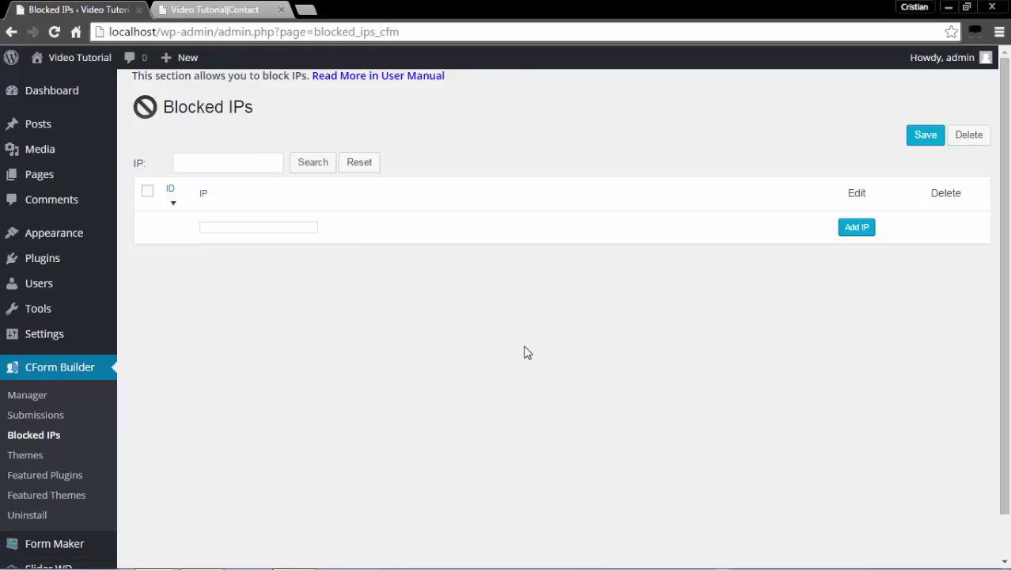